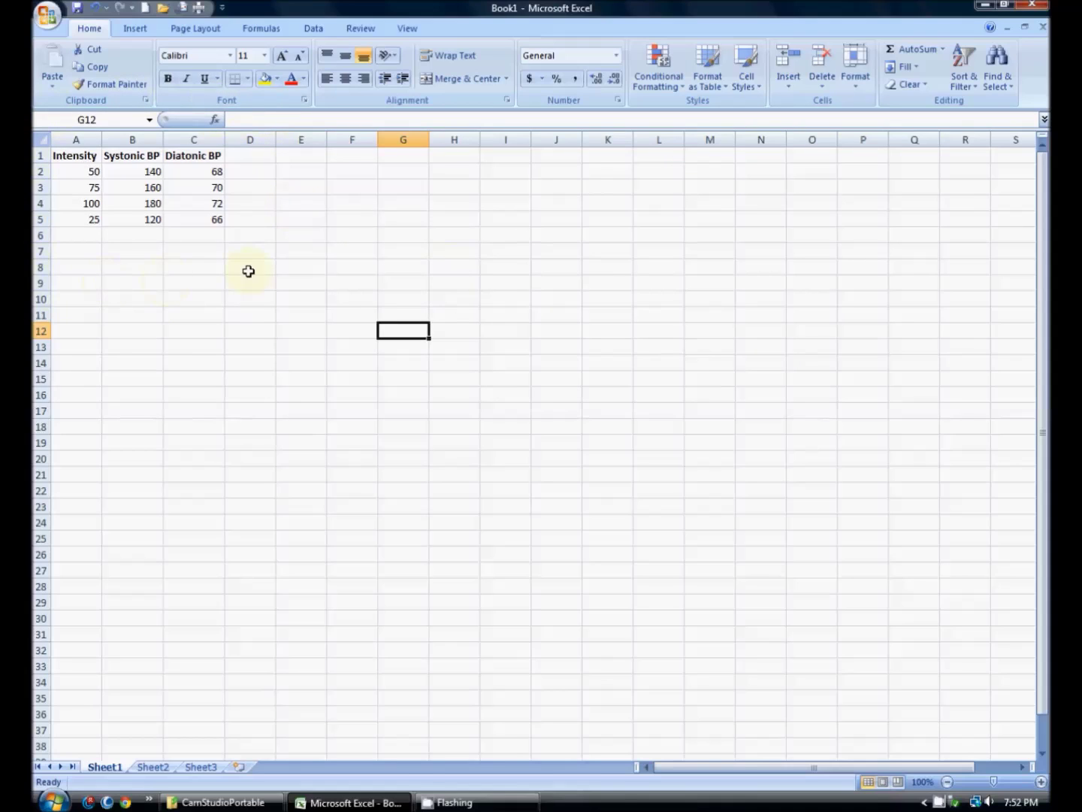
pyautogui.moveTo(79, 153); pyautogui.dragTo(90, 379)
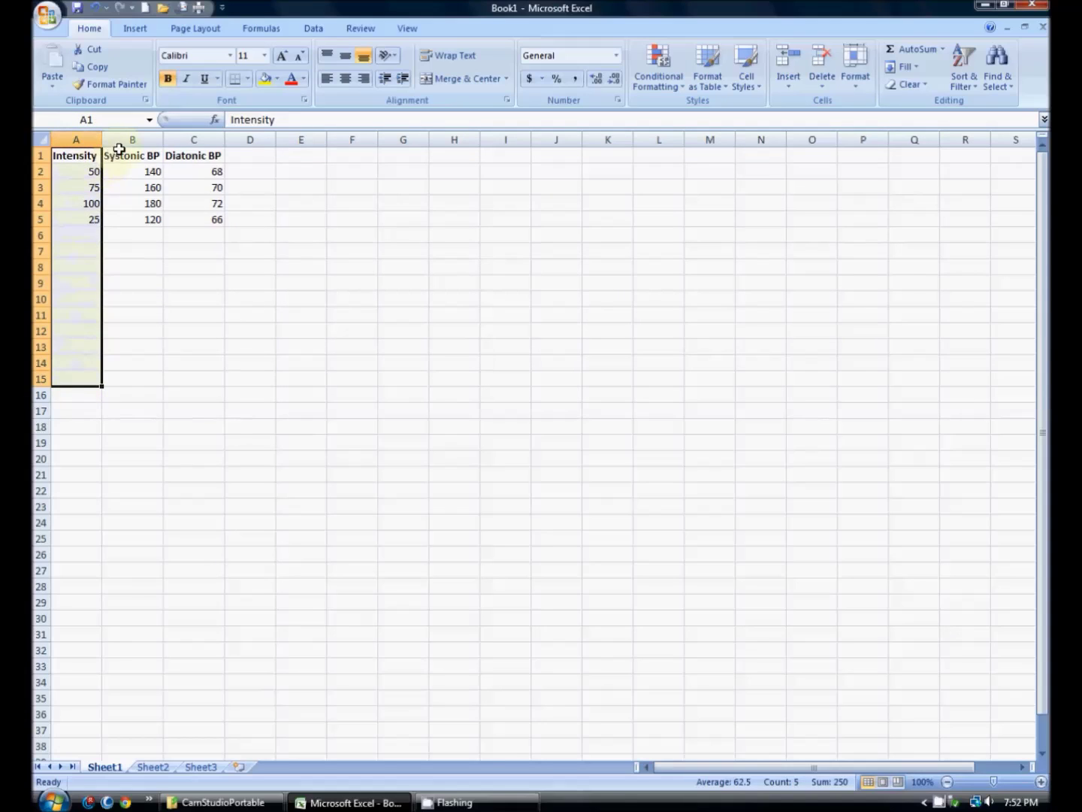
pyautogui.moveTo(119, 152); pyautogui.dragTo(195, 311)
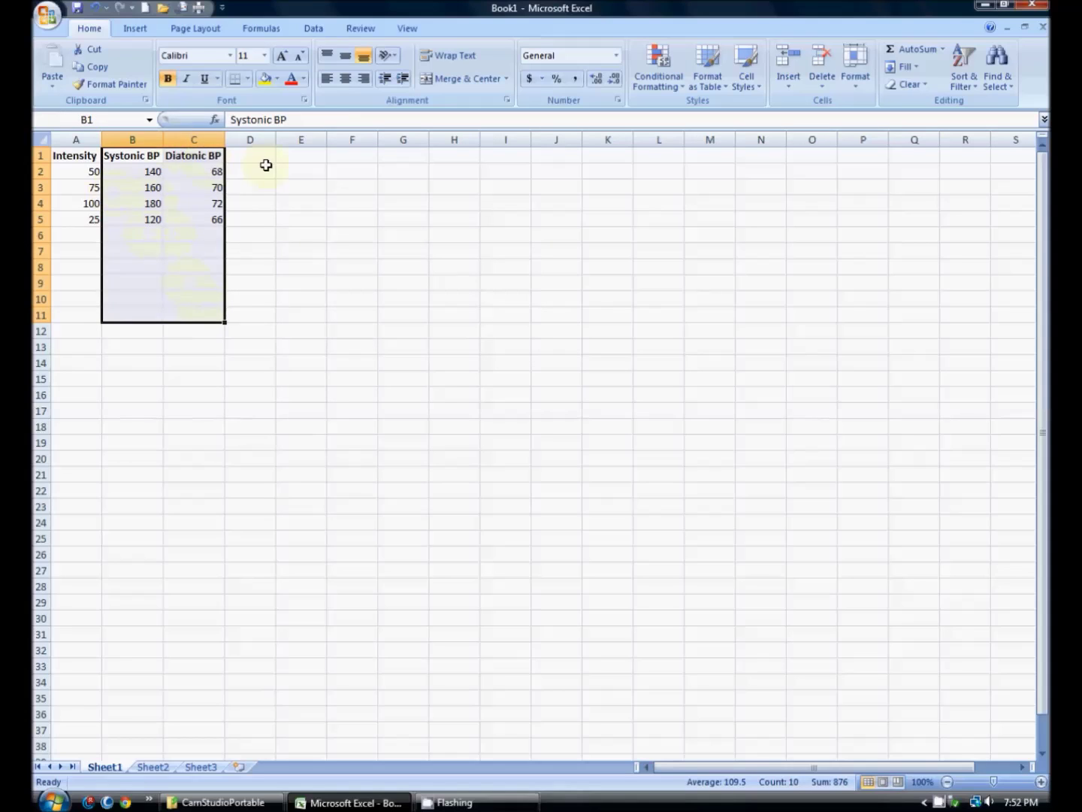
pyautogui.click(68, 139)
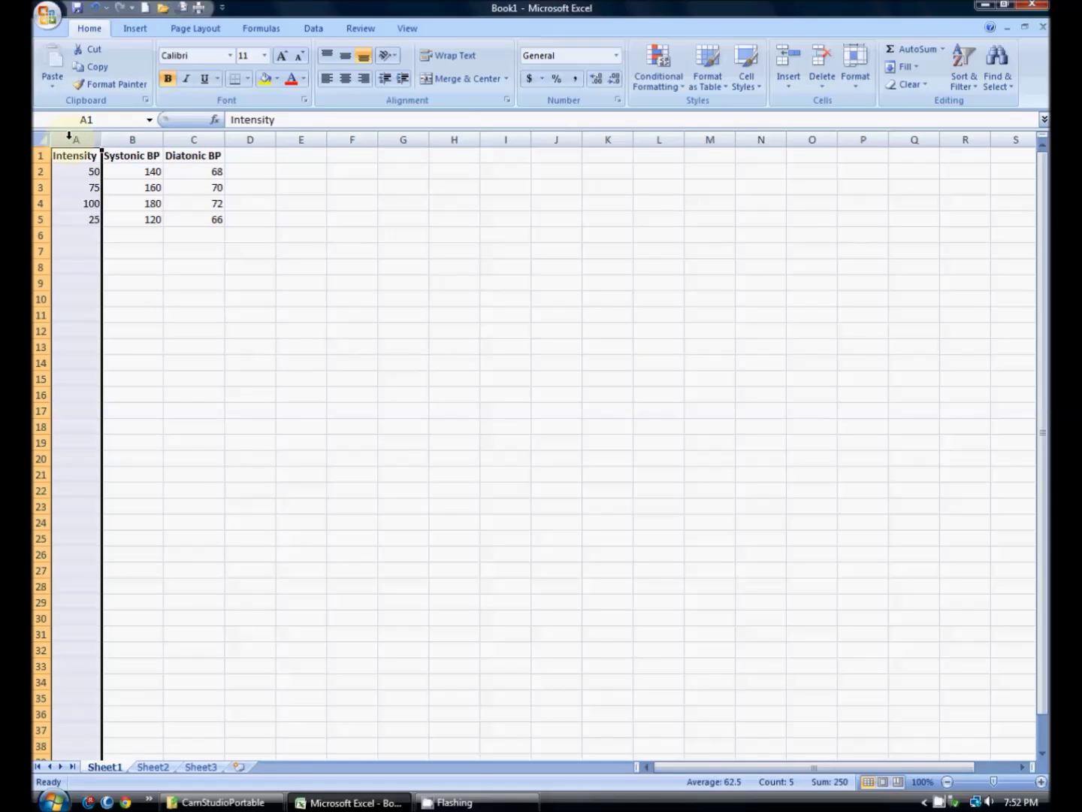
pyautogui.keyDown('ctrl'); pyautogui.click(124, 137); pyautogui.keyUp('ctrl')
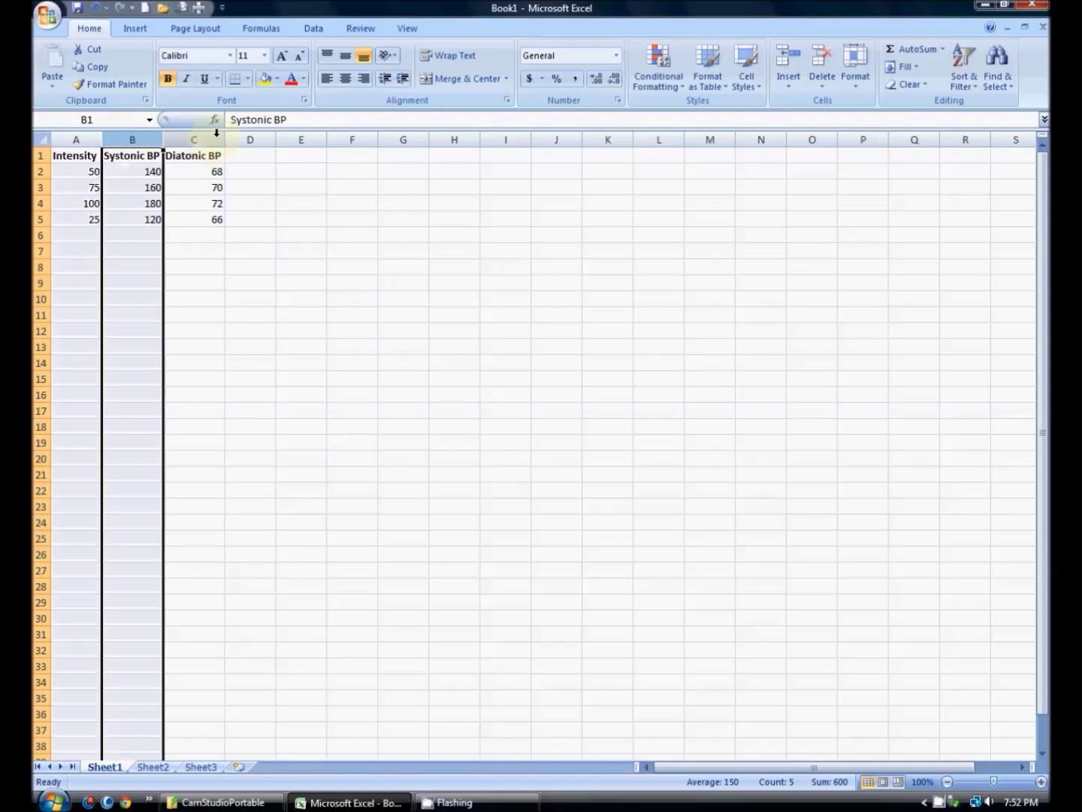
pyautogui.keyDown('ctrl'); pyautogui.click(218, 138); pyautogui.keyUp('ctrl')
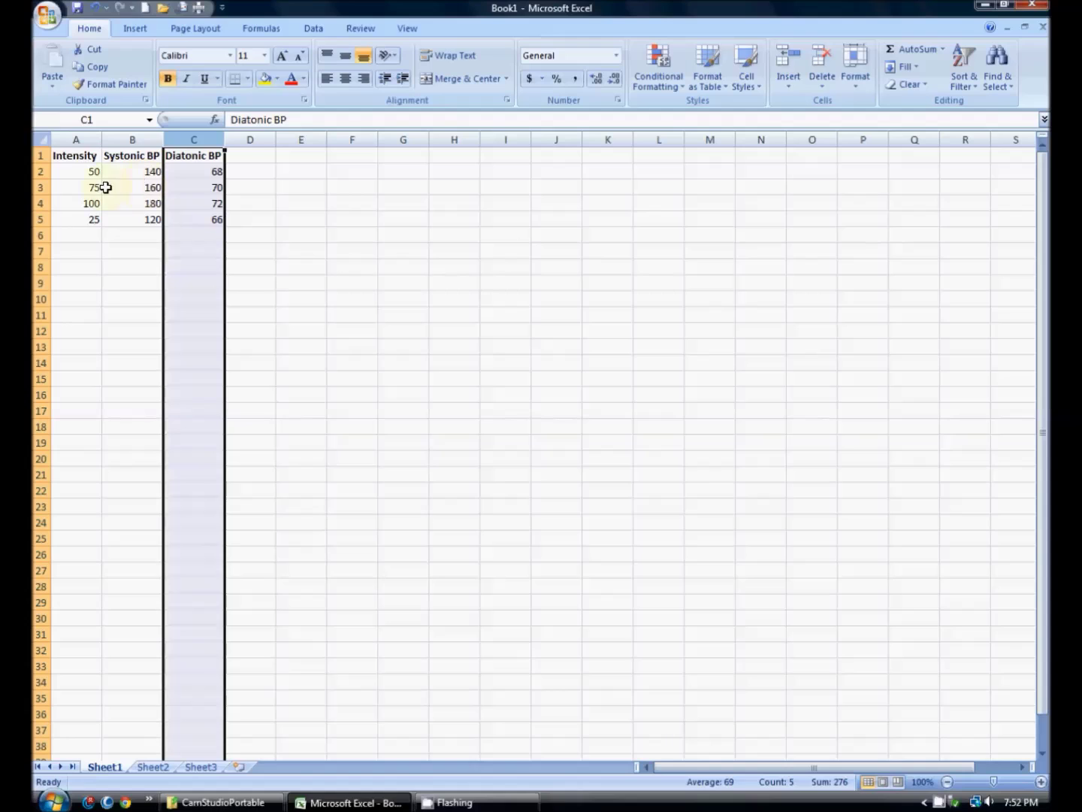
pyautogui.moveTo(75, 151); pyautogui.dragTo(88, 218)
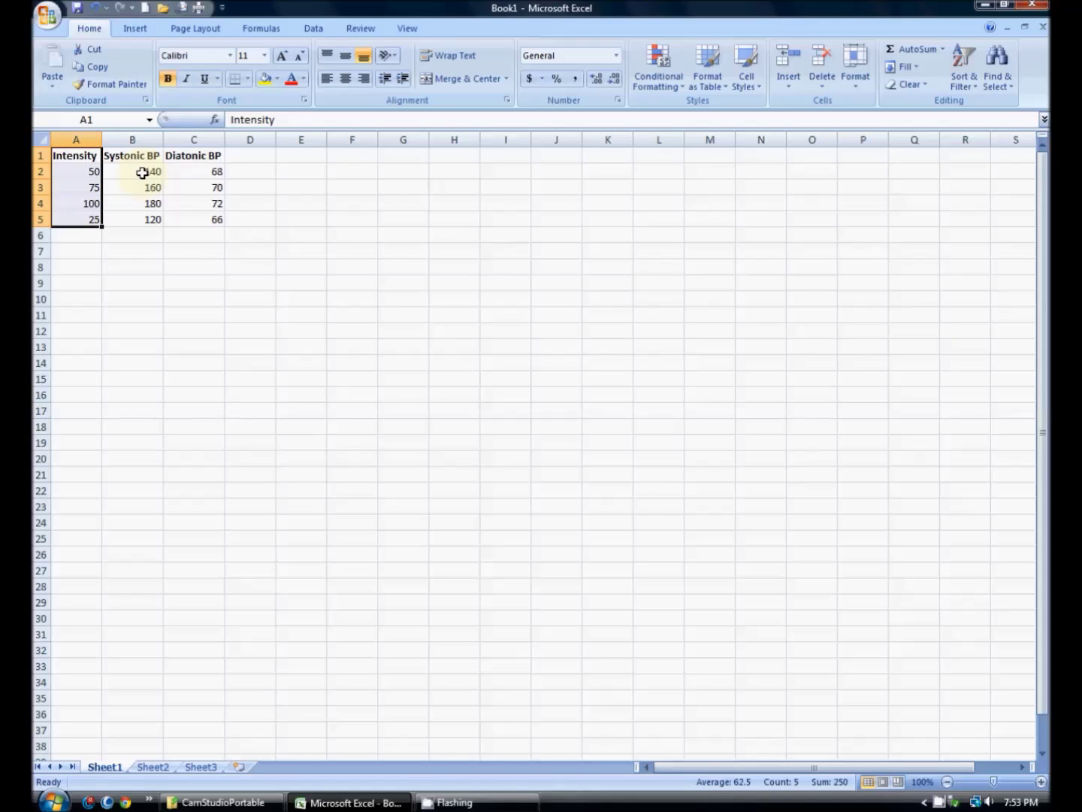
# Step: Insert a 2-D clustered column chart from the systonic and diatonic blood pressure values in B2:C5
pyautogui.moveTo(132, 171); pyautogui.dragTo(193, 217)
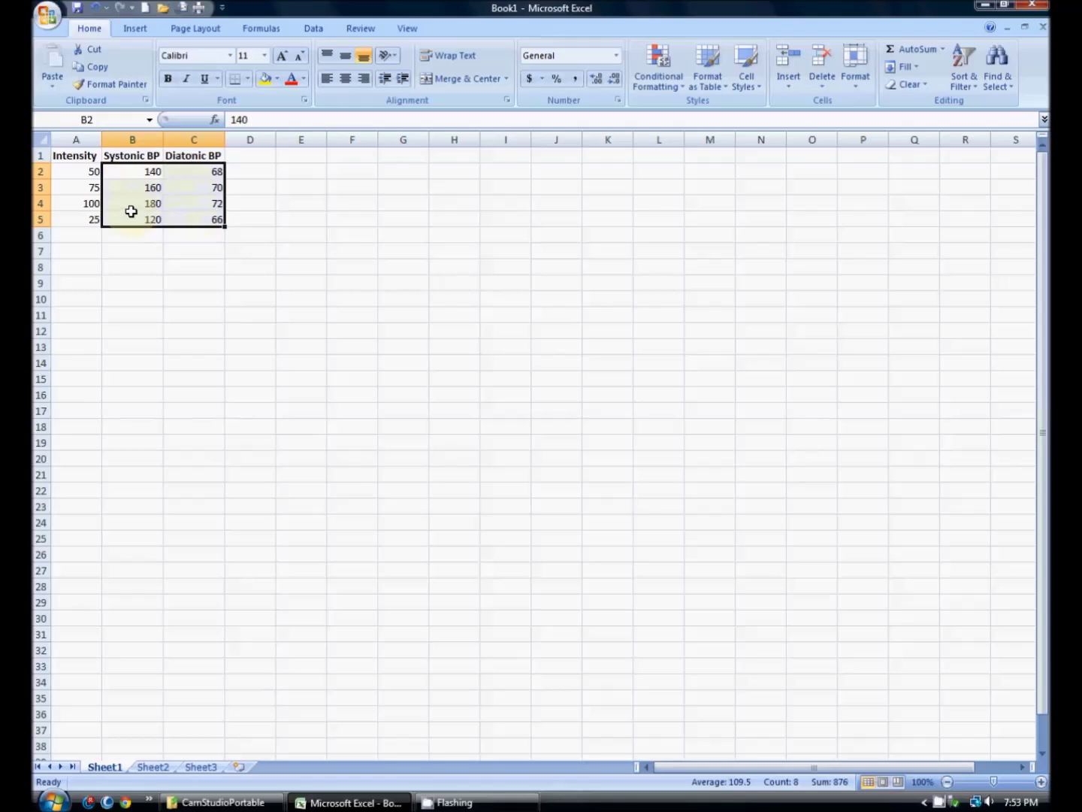
pyautogui.click(134, 30)
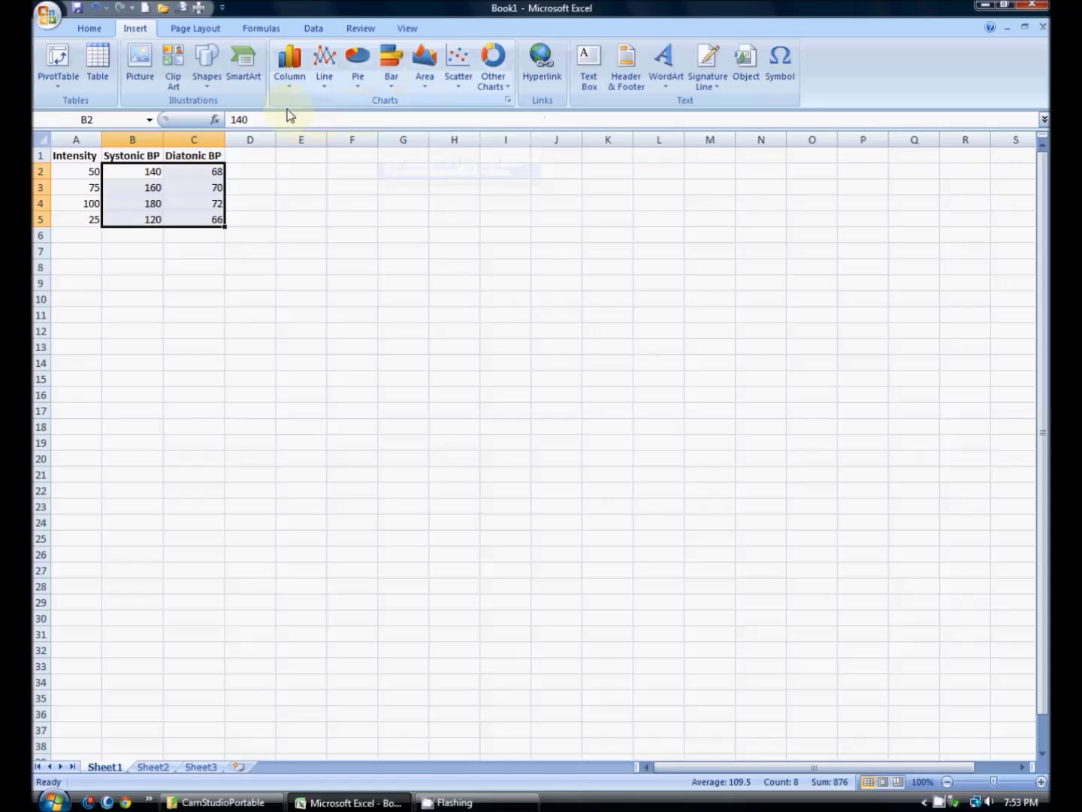
pyautogui.click(291, 87)
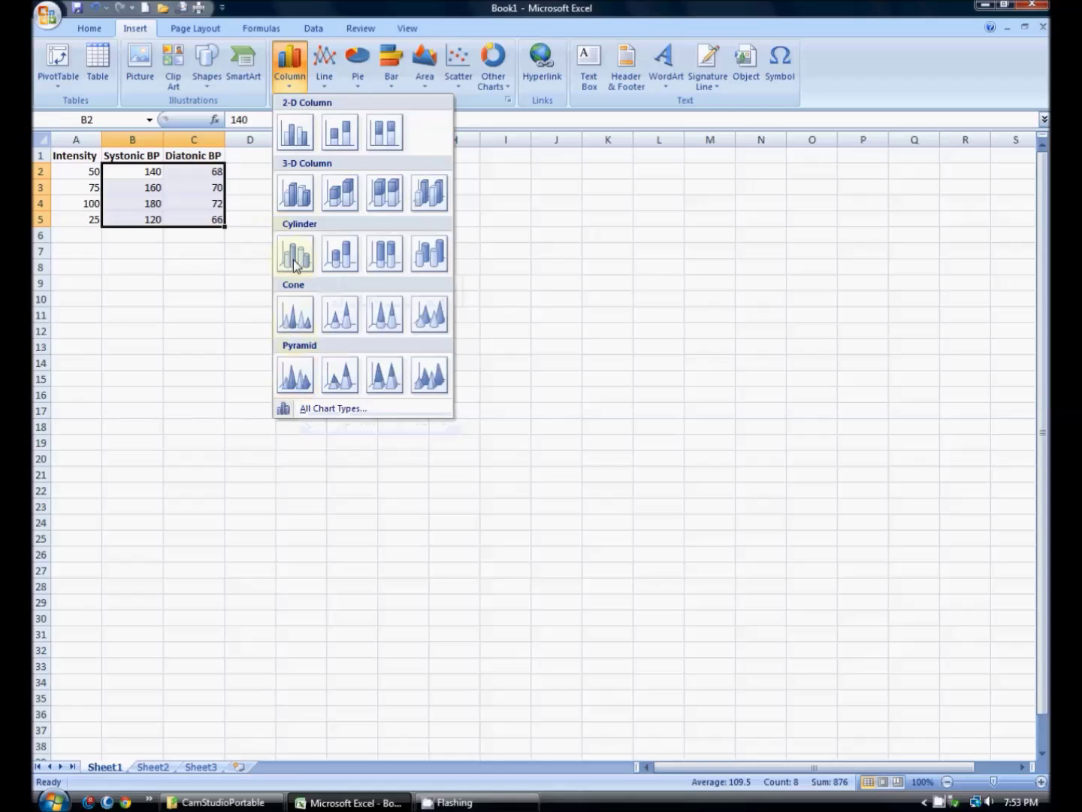
pyautogui.click(294, 132)
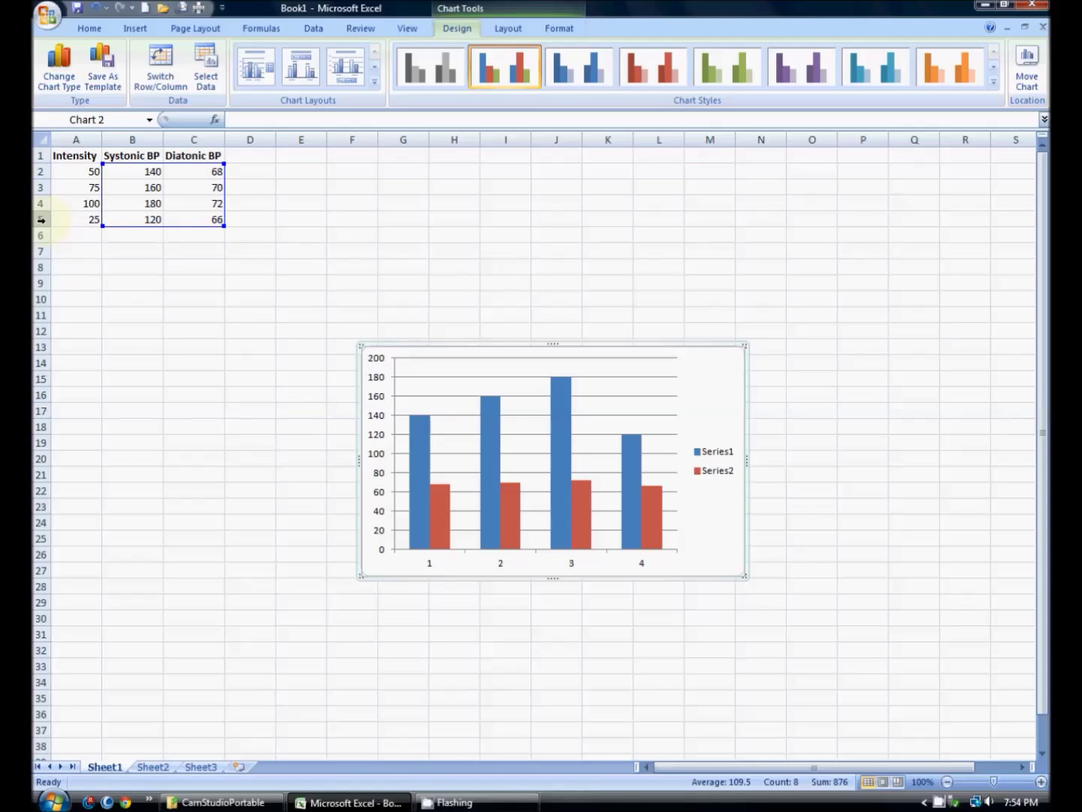
# Step: Set the chart's horizontal category axis labels to the intensity values in A2:A5
pyautogui.click(429, 563)
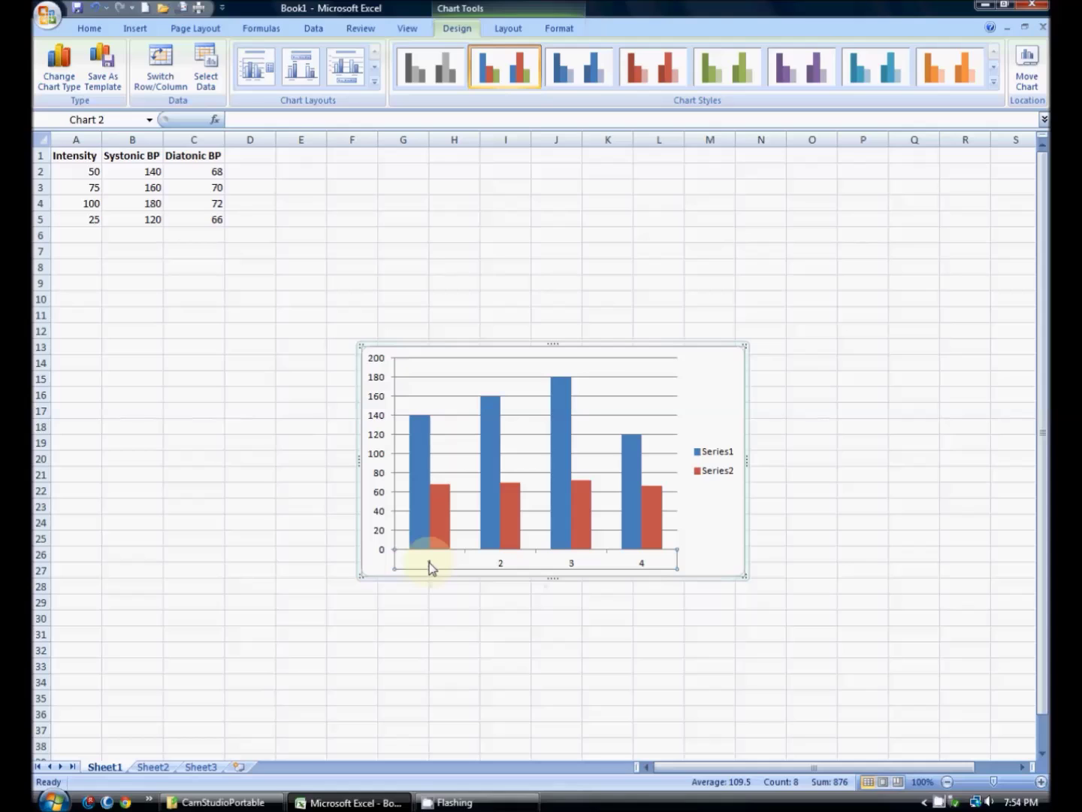
pyautogui.rightClick(430, 563)
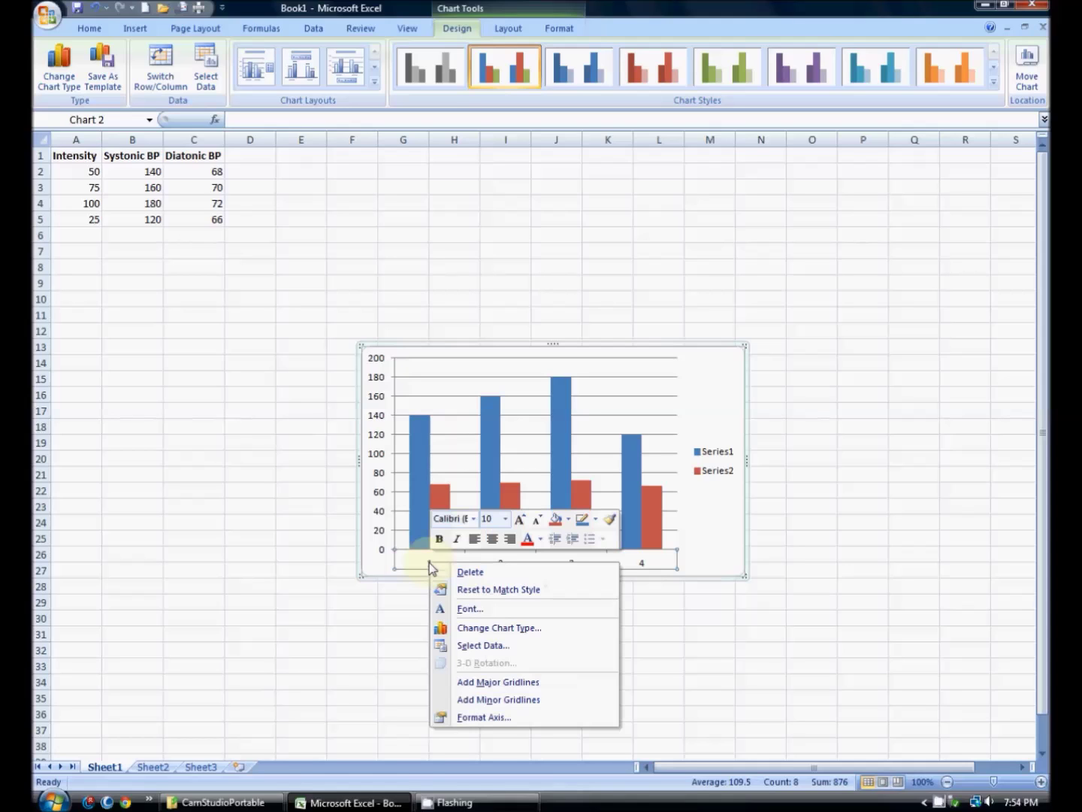
pyautogui.click(476, 646)
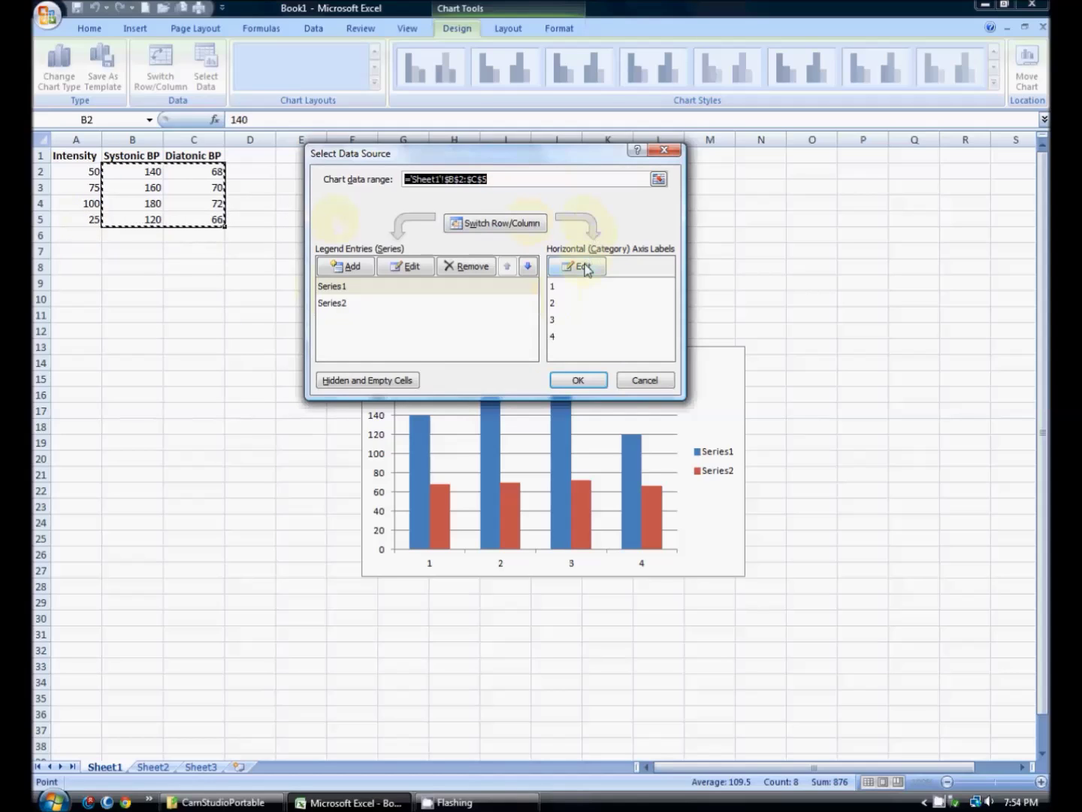
pyautogui.click(582, 267)
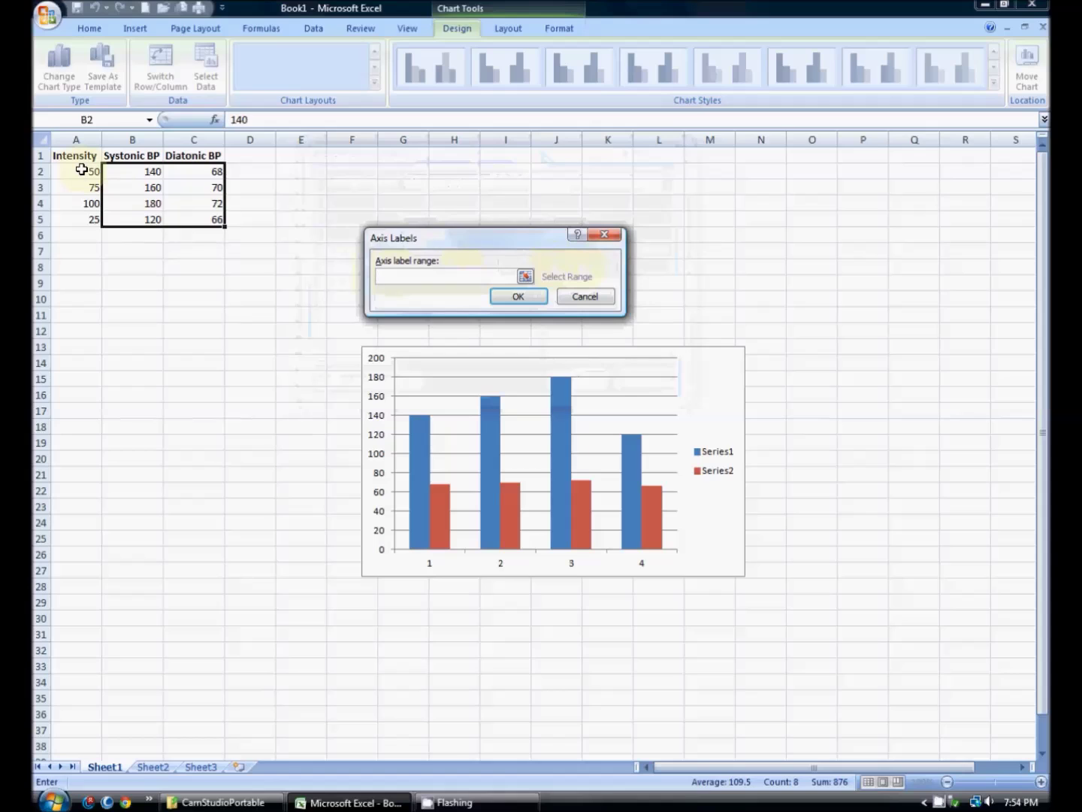
pyautogui.moveTo(81, 170); pyautogui.dragTo(89, 220)
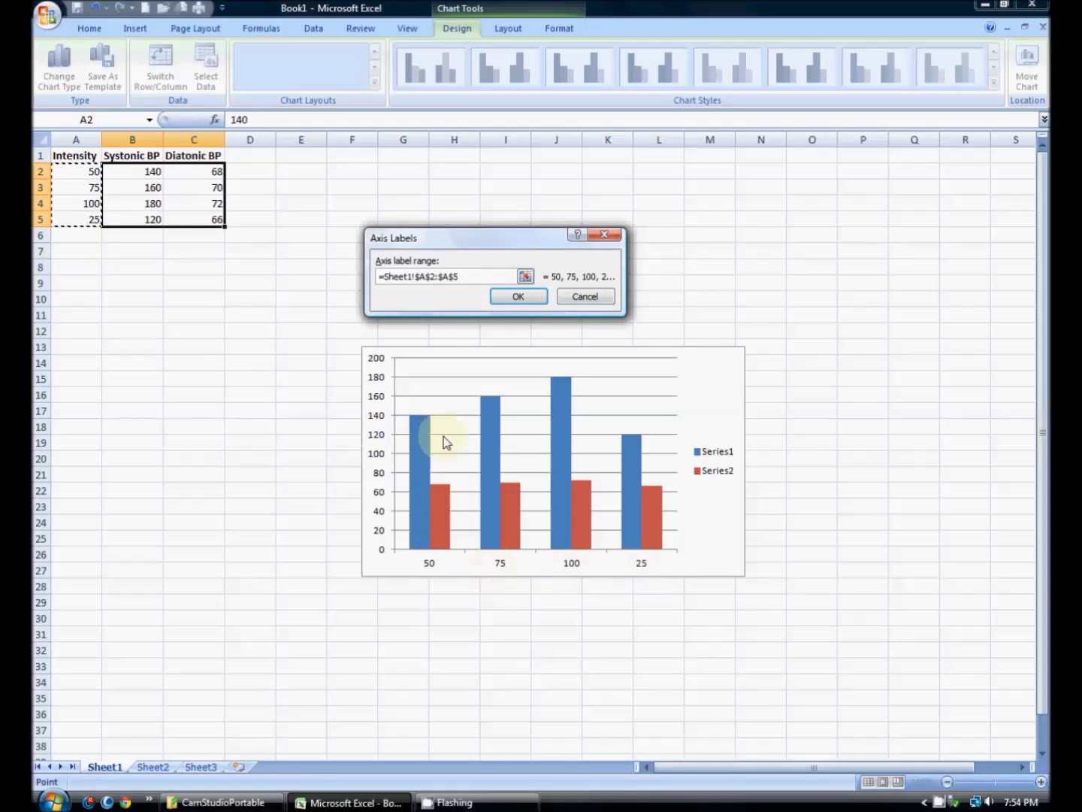
pyautogui.click(508, 298)
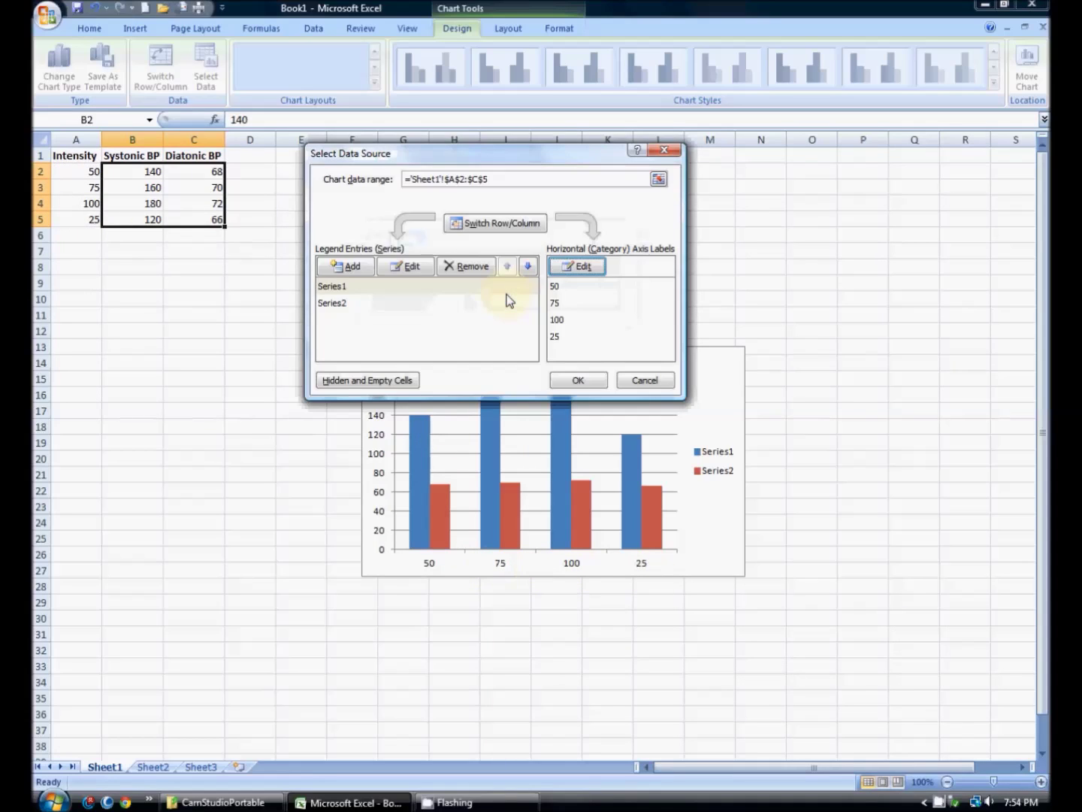
pyautogui.click(577, 383)
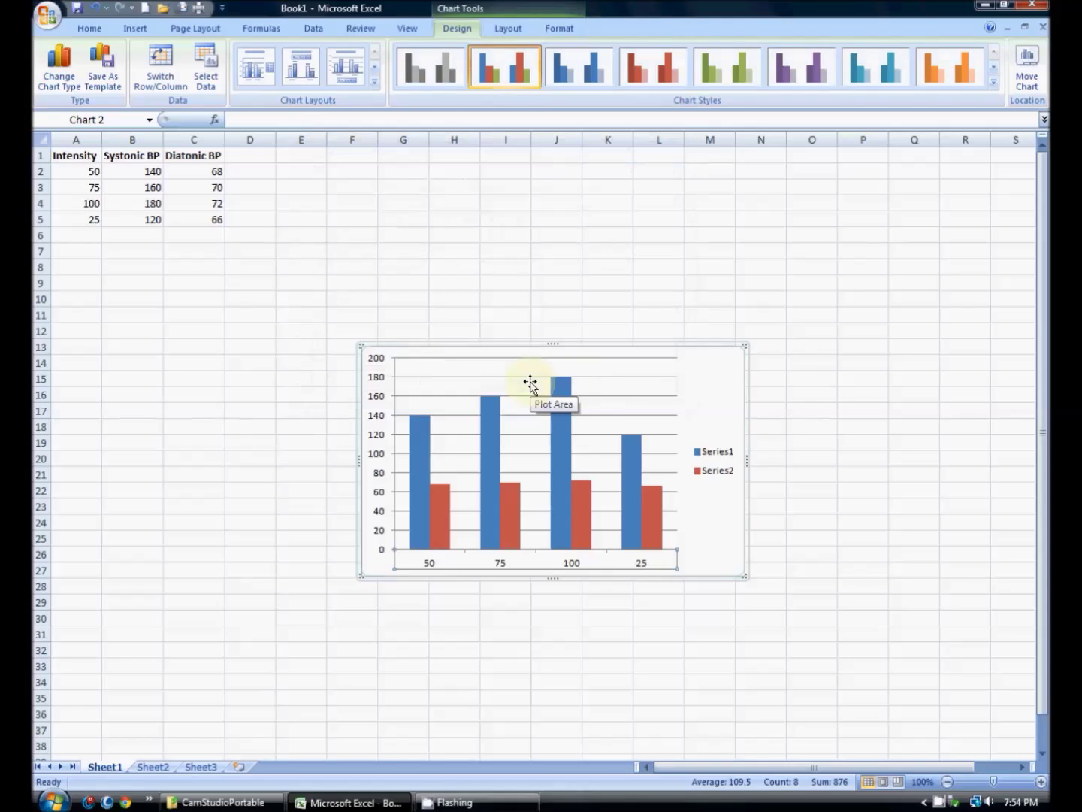
# Step: Add a title above the chart reading "Blood Pressure from Exercise"
pyautogui.click(509, 29)
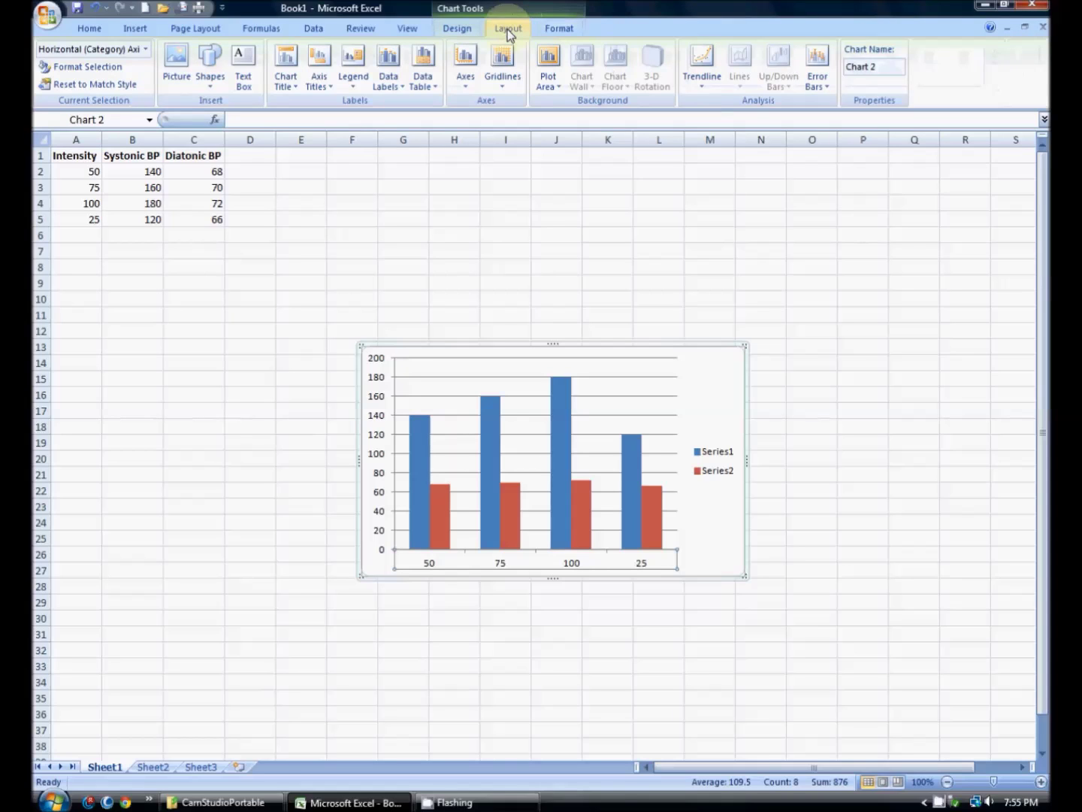
pyautogui.click(294, 75)
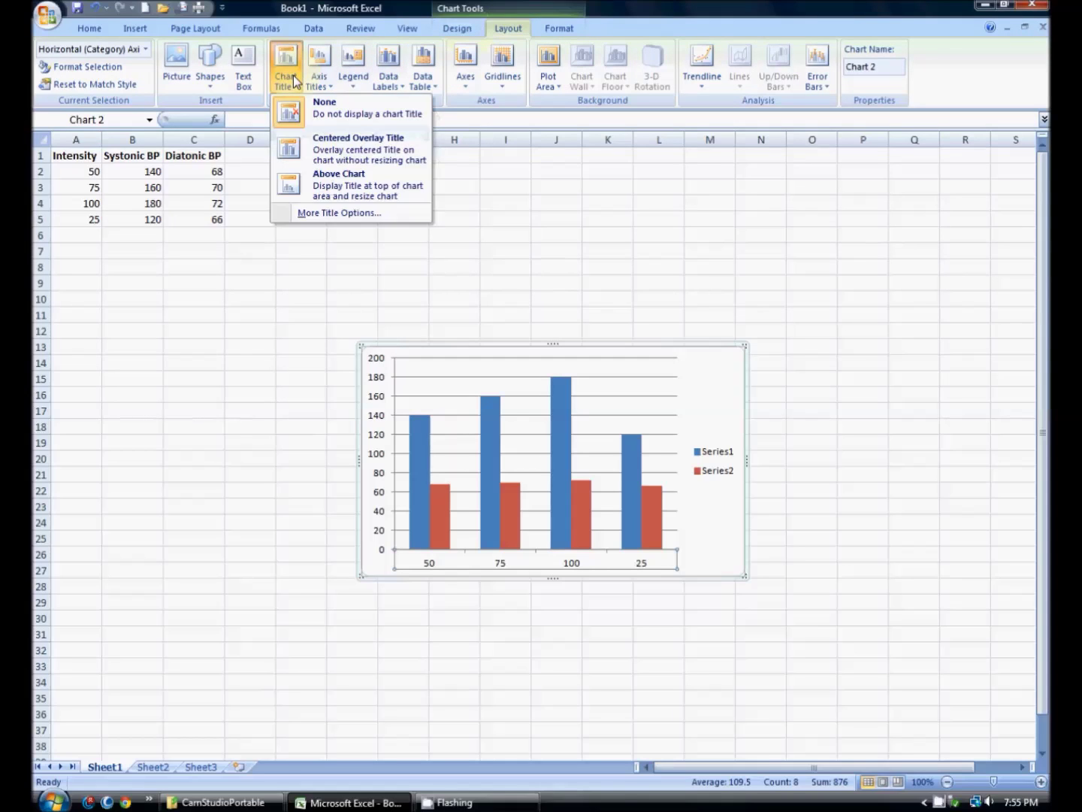
pyautogui.click(327, 186)
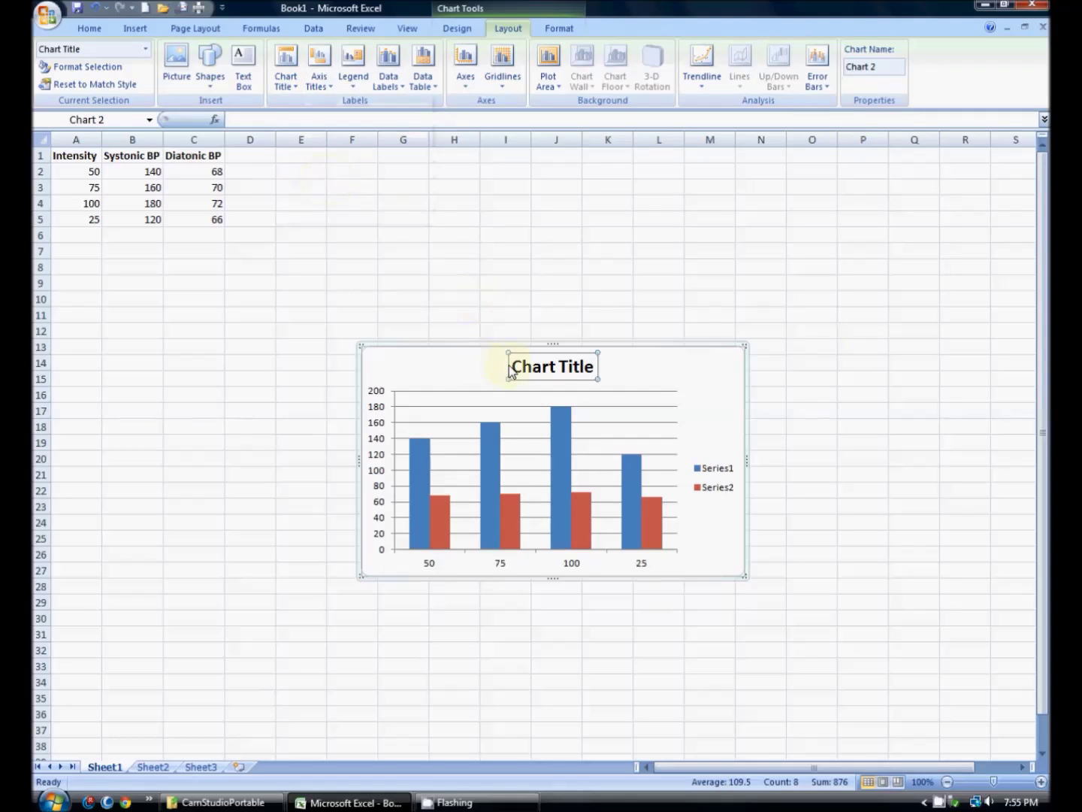
pyautogui.click(554, 366)
pyautogui.tripleClick(554, 366)
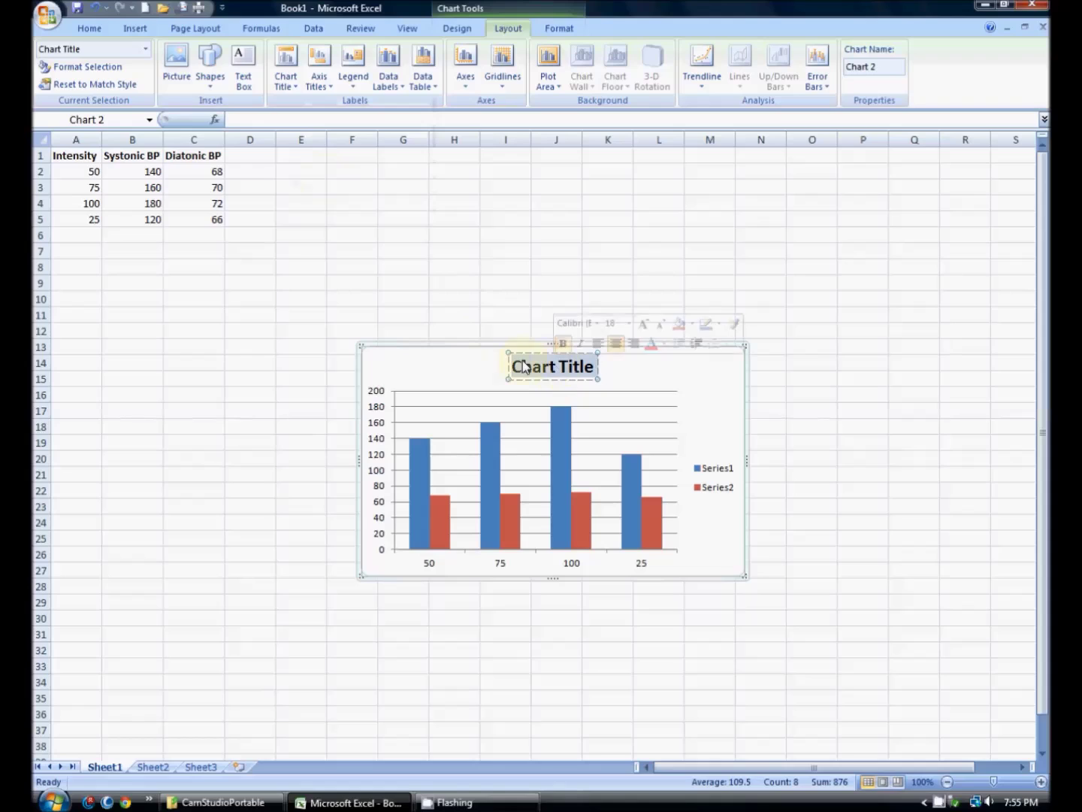
pyautogui.write('Blo')
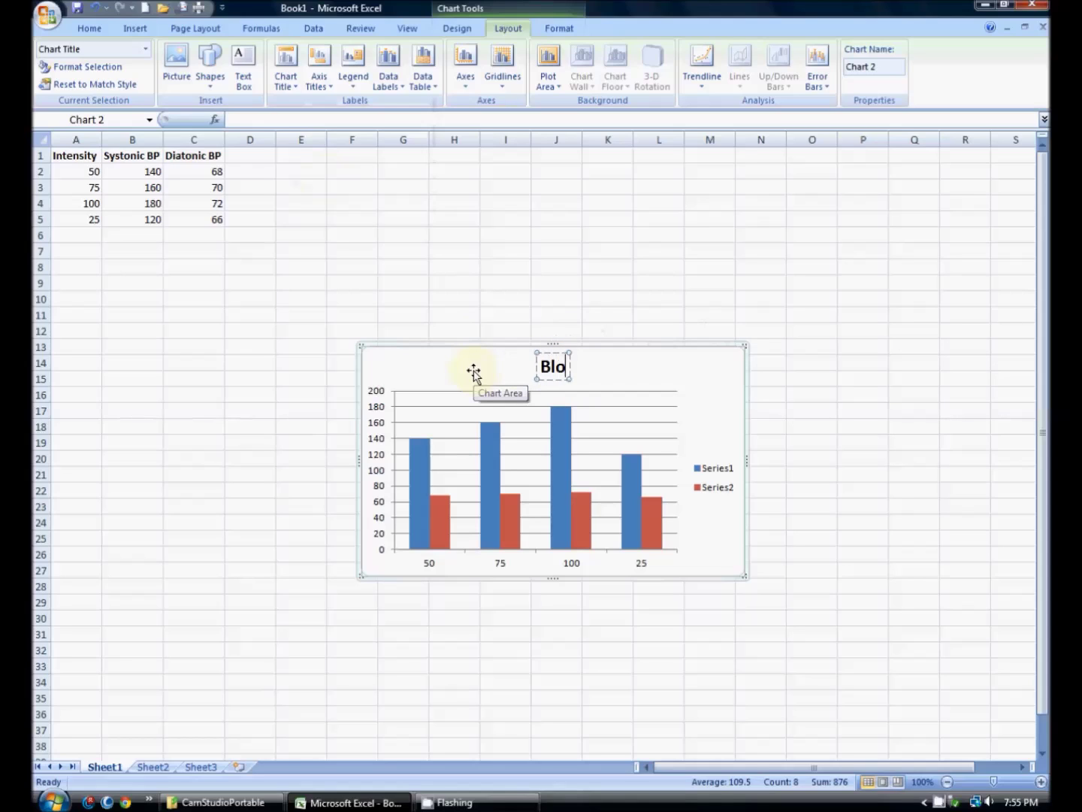
pyautogui.write('od Pressure fro')
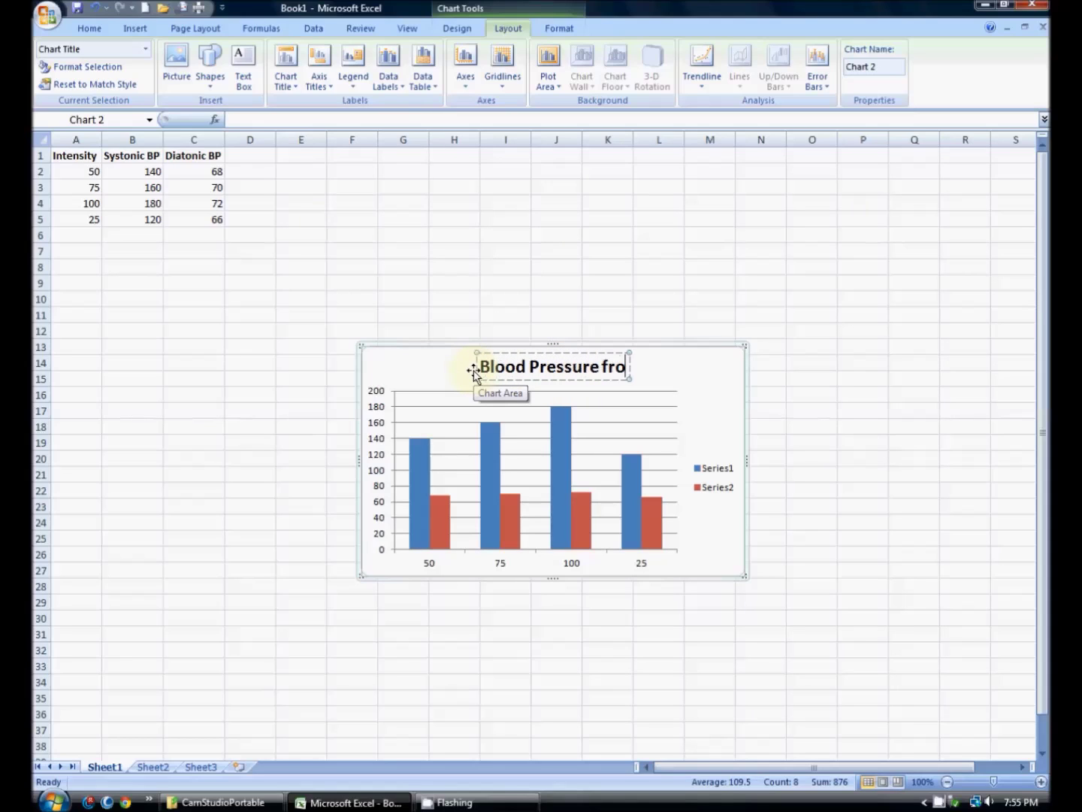
pyautogui.write('m Exercise')
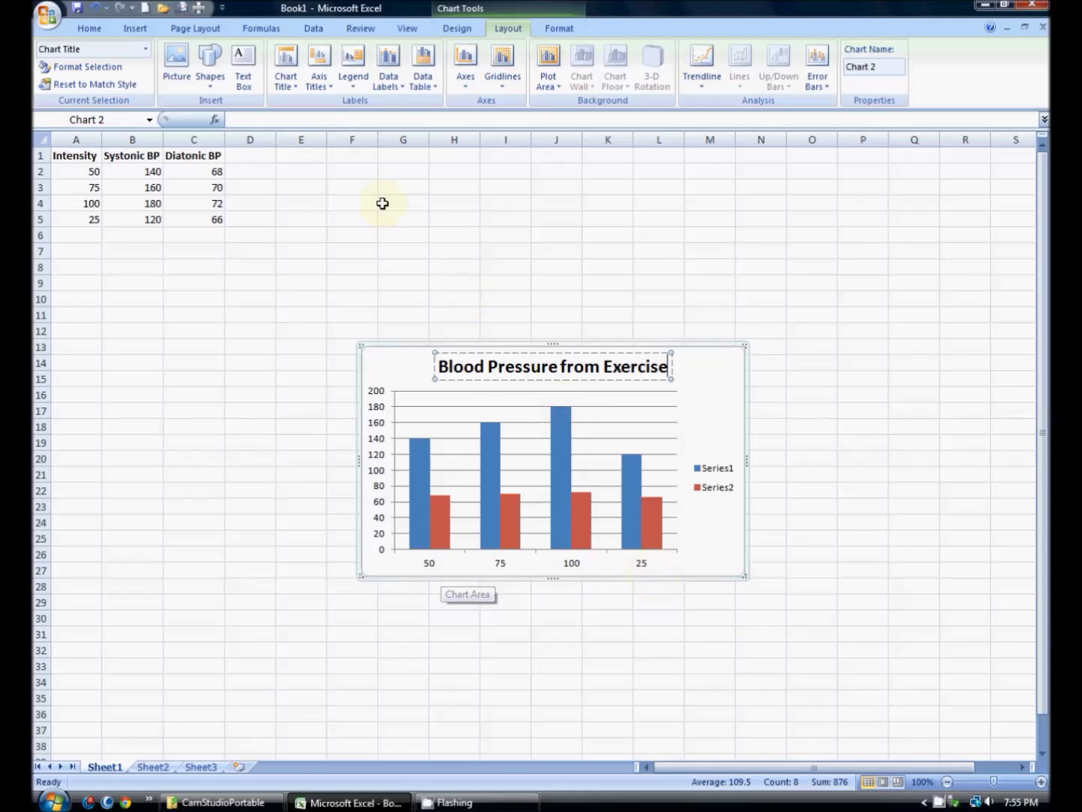
# Step: Add a title below the chart's primary horizontal axis reading "Intensity (W)"
pyautogui.click(320, 90)
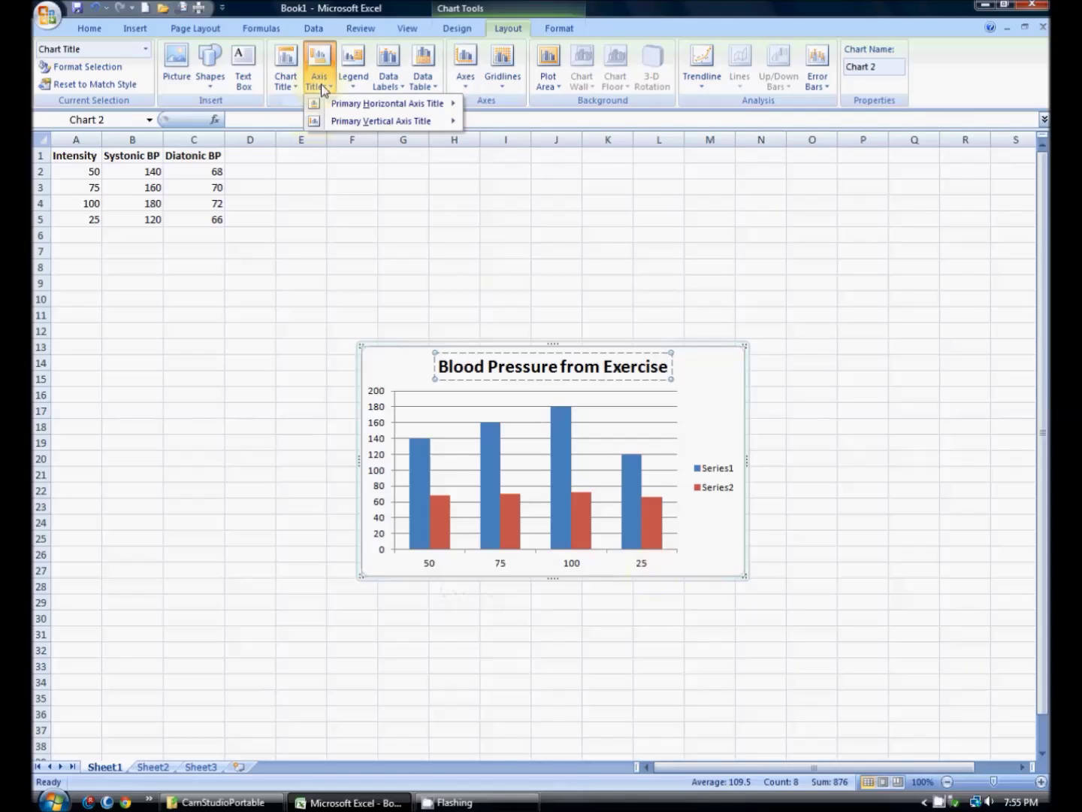
pyautogui.moveTo(348, 103)
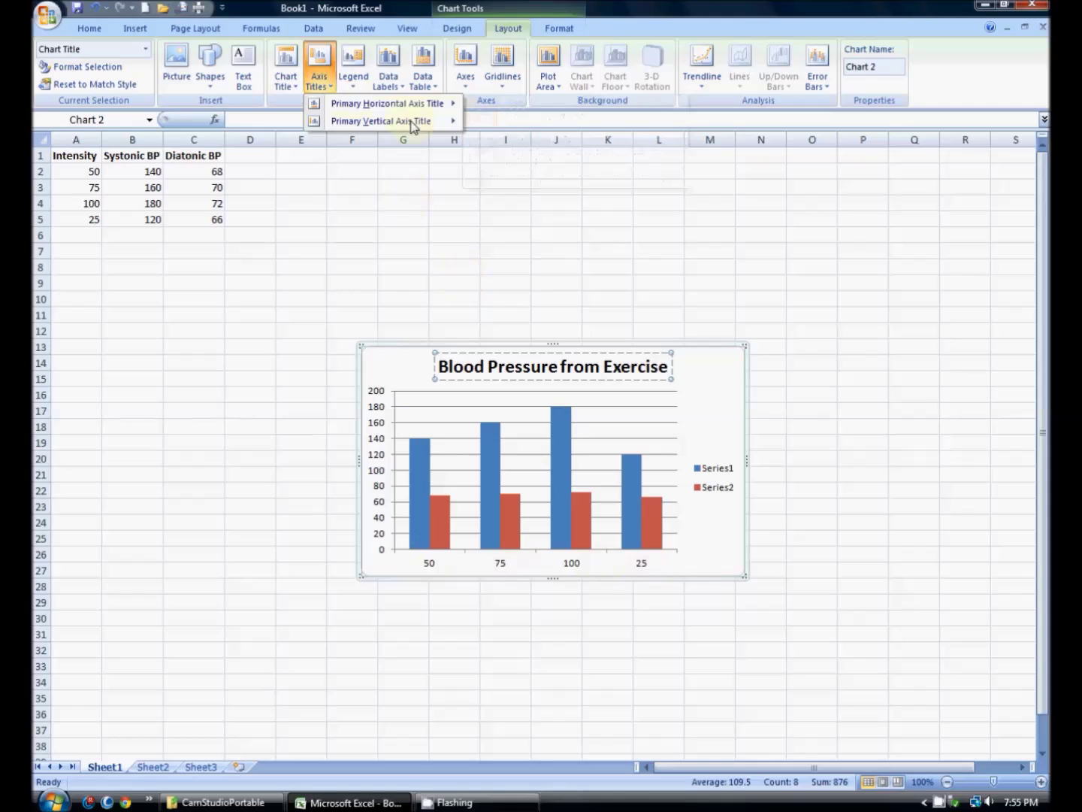
pyautogui.moveTo(410, 104)
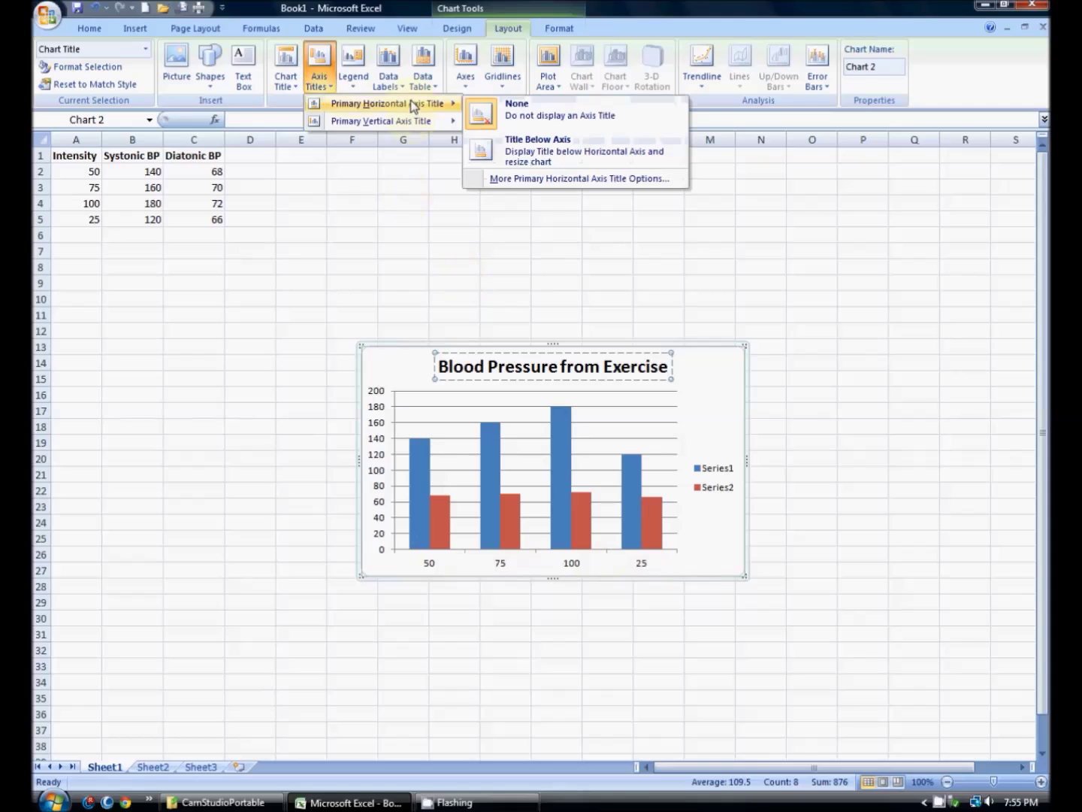
pyautogui.click(540, 145)
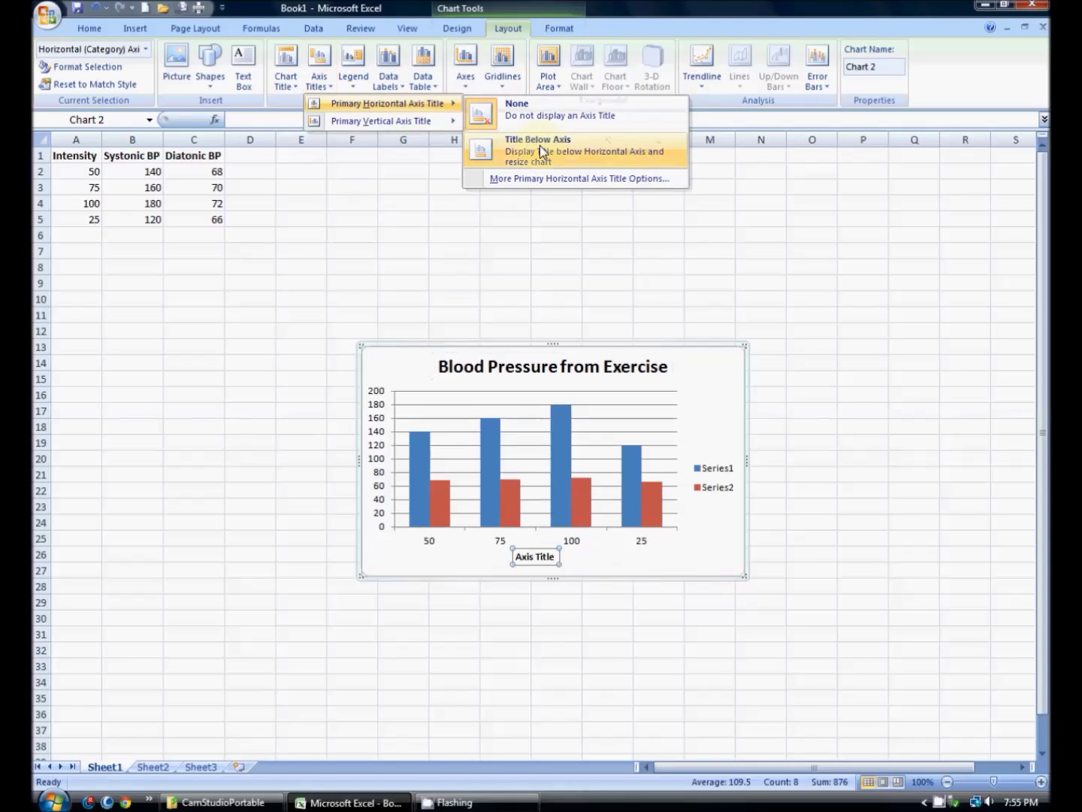
pyautogui.tripleClick(530, 559)
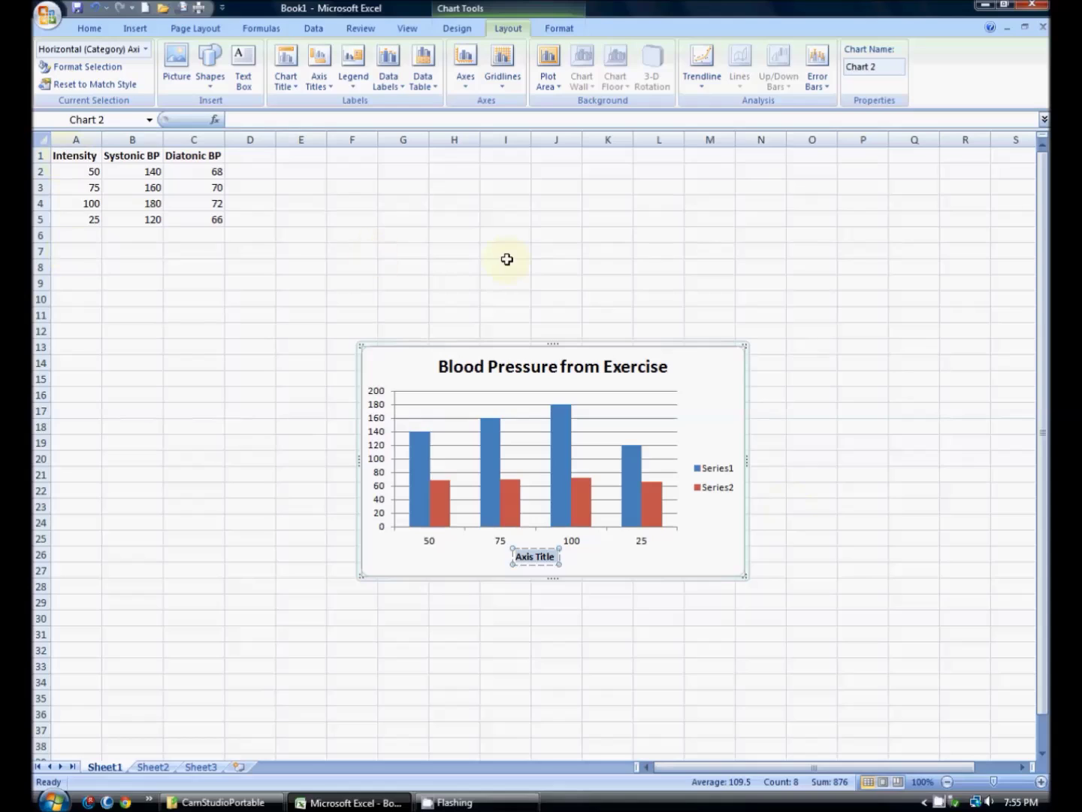
pyautogui.write('Intensity (')
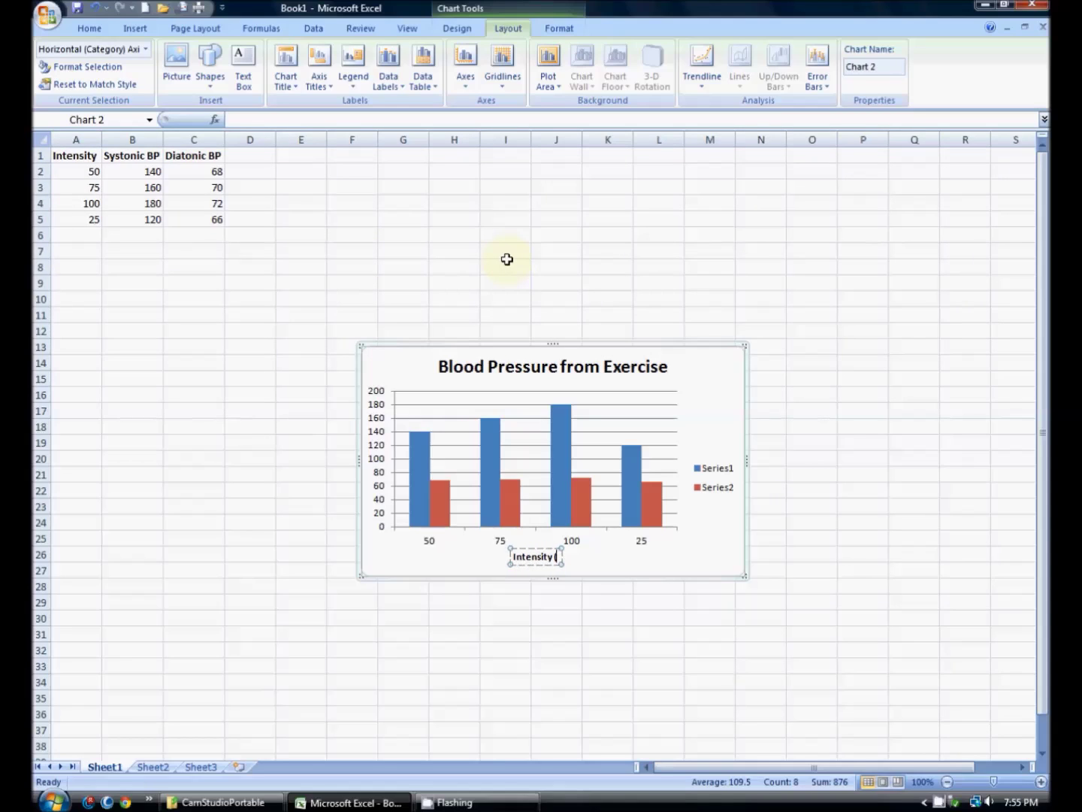
pyautogui.write('W)')
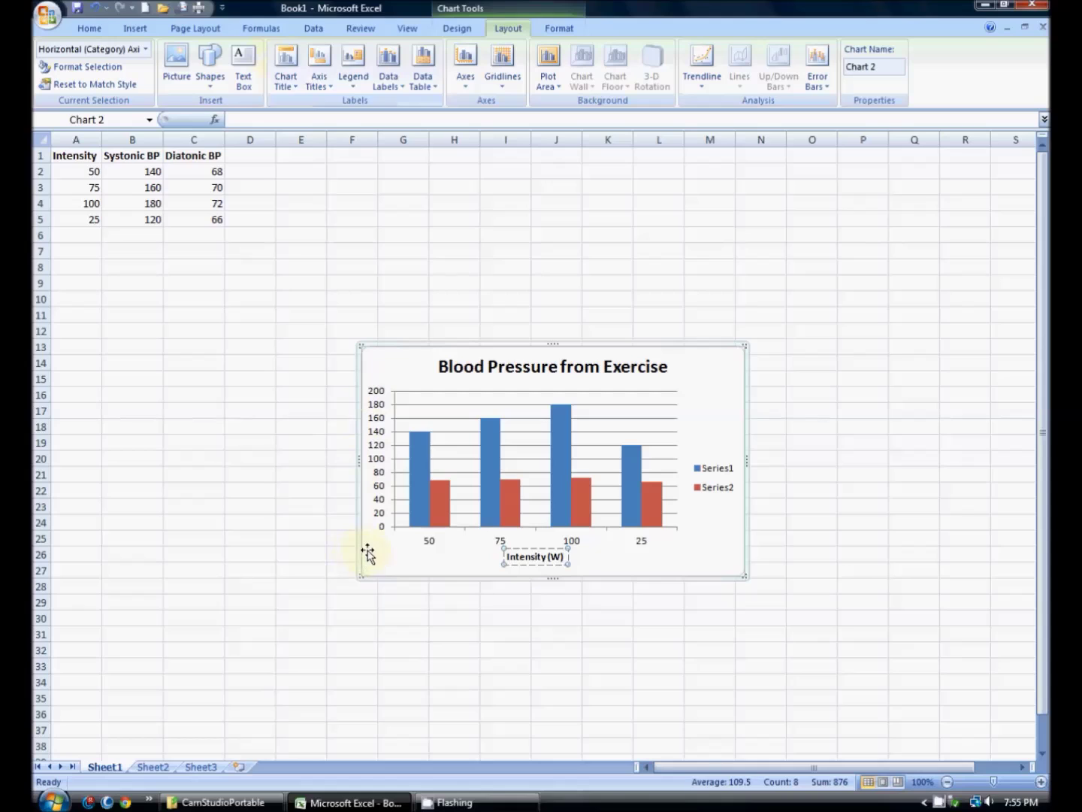
# Step: Add a rotated title to the chart's primary vertical axis reading "Blood Pressure (mm Hg)"
pyautogui.click(315, 92)
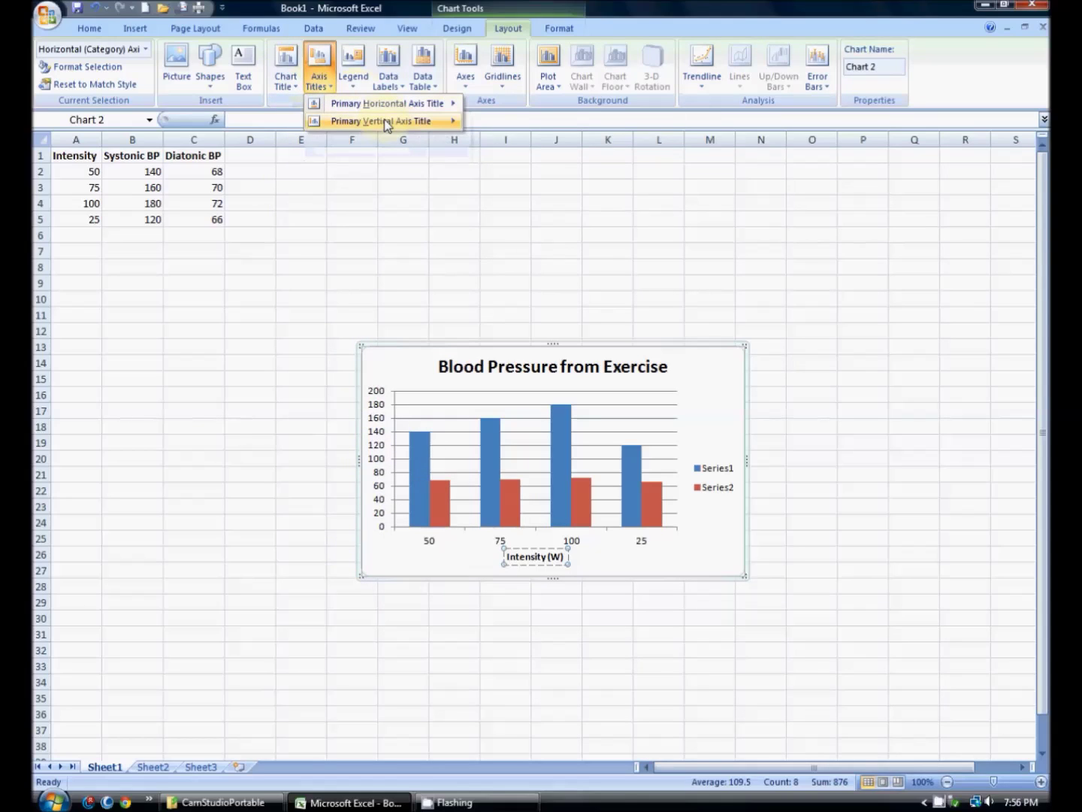
pyautogui.moveTo(381, 125)
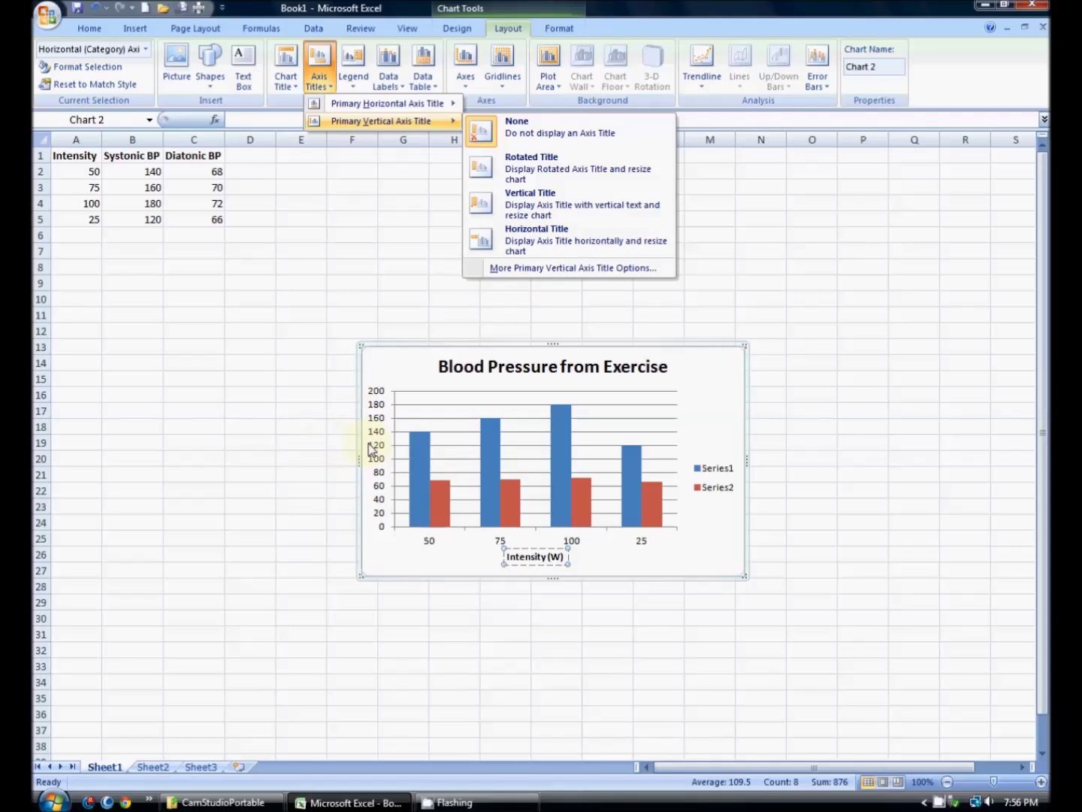
pyautogui.click(531, 167)
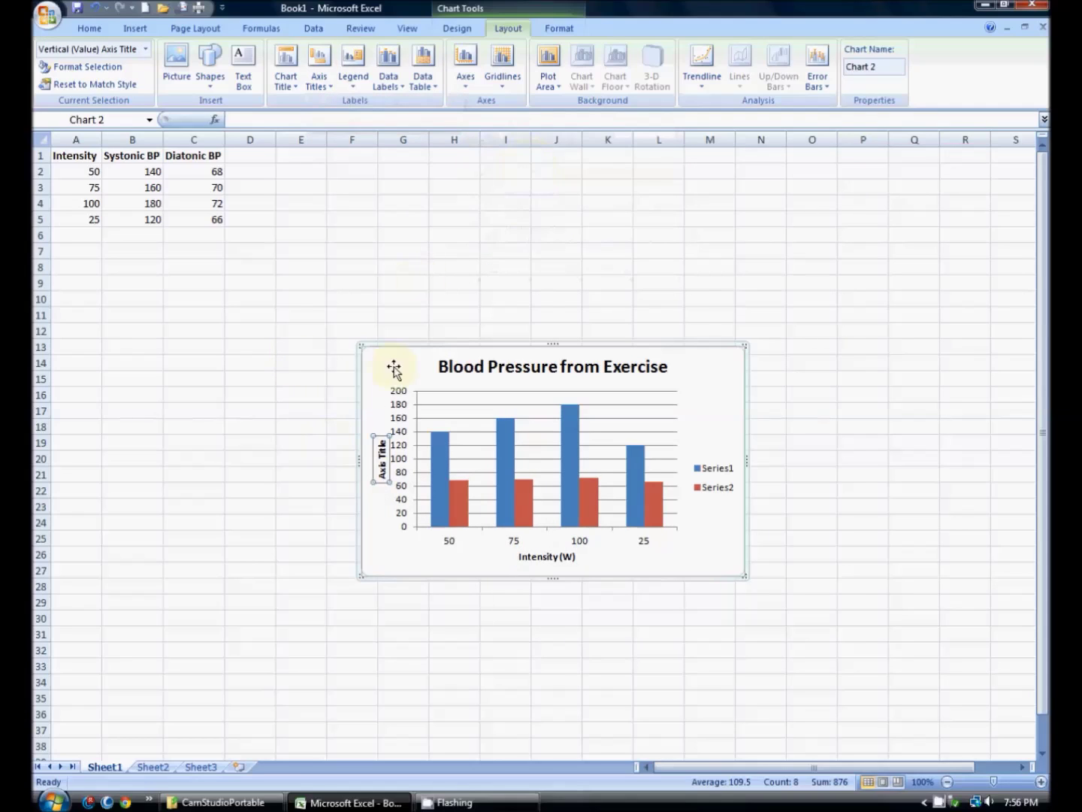
pyautogui.tripleClick(383, 460)
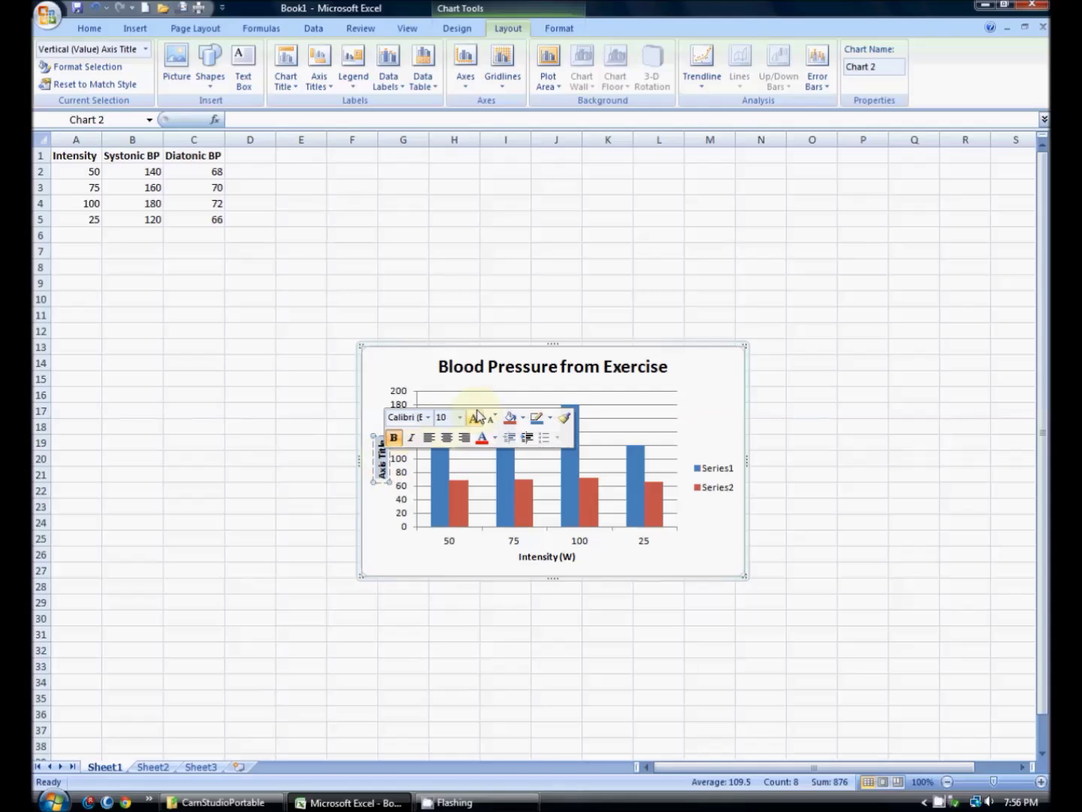
pyautogui.write('Blood')
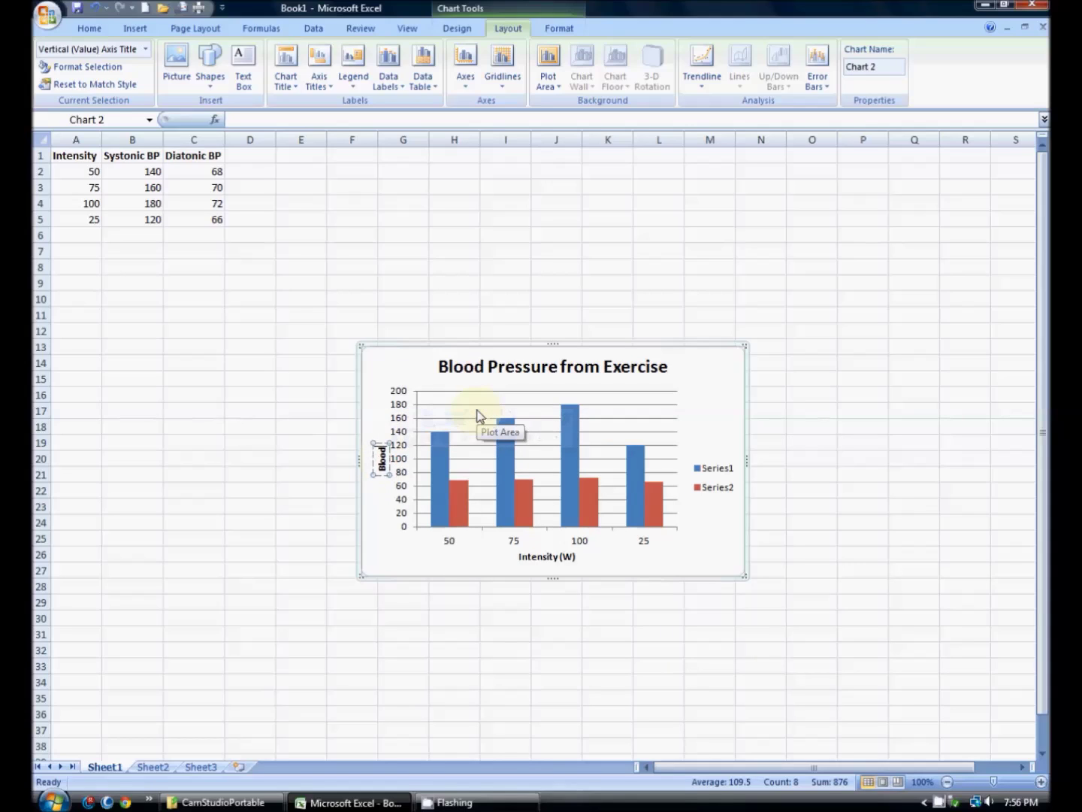
pyautogui.write(' Pressure')
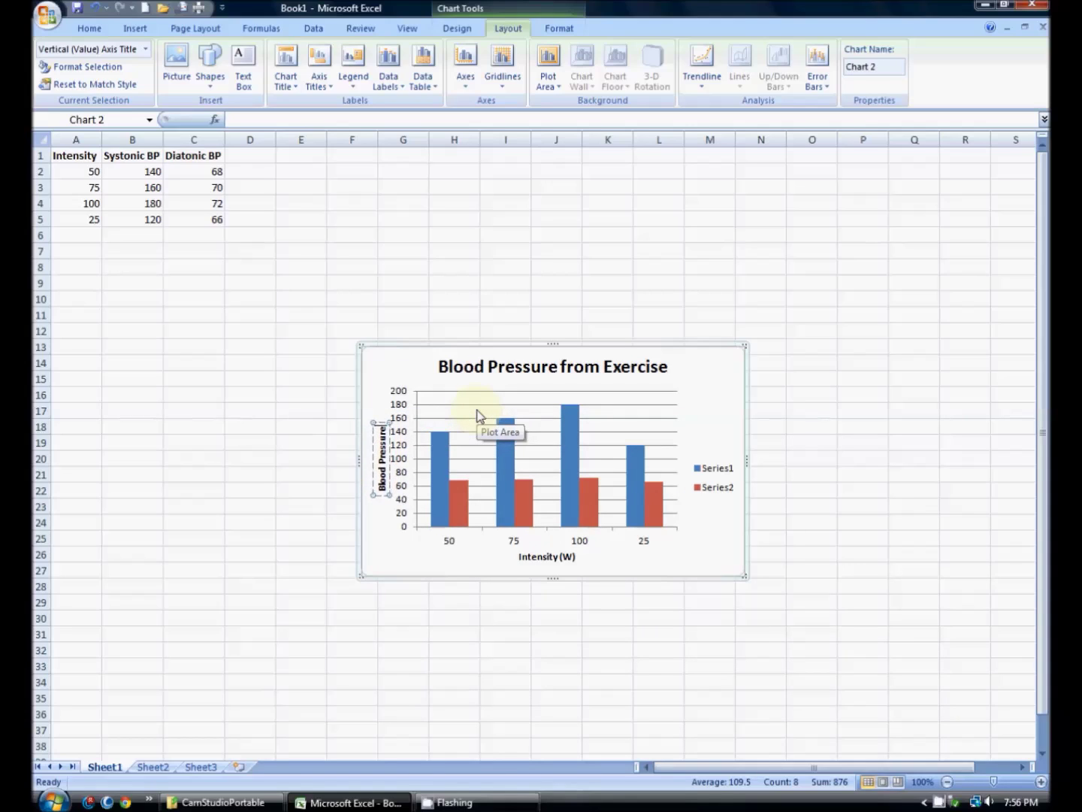
pyautogui.write(' (mm Hg)')
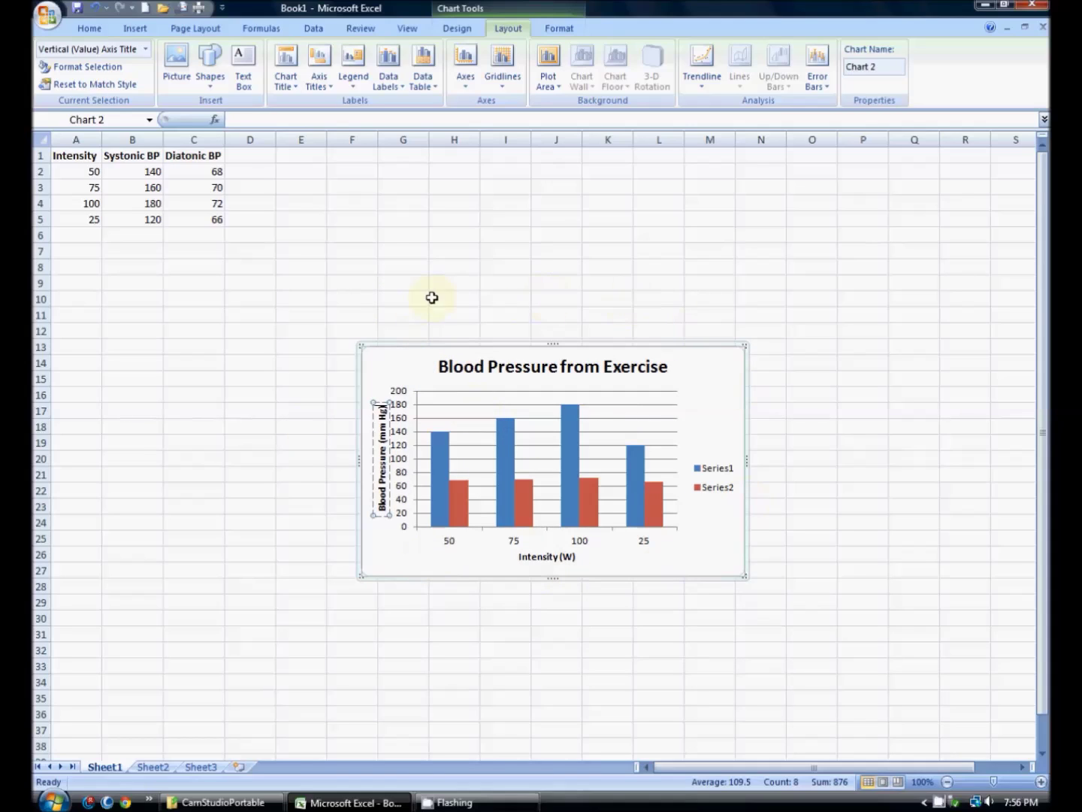
# Step: Name the chart's first data series from the "Systonic BP" header in cell B1
pyautogui.click(709, 473)
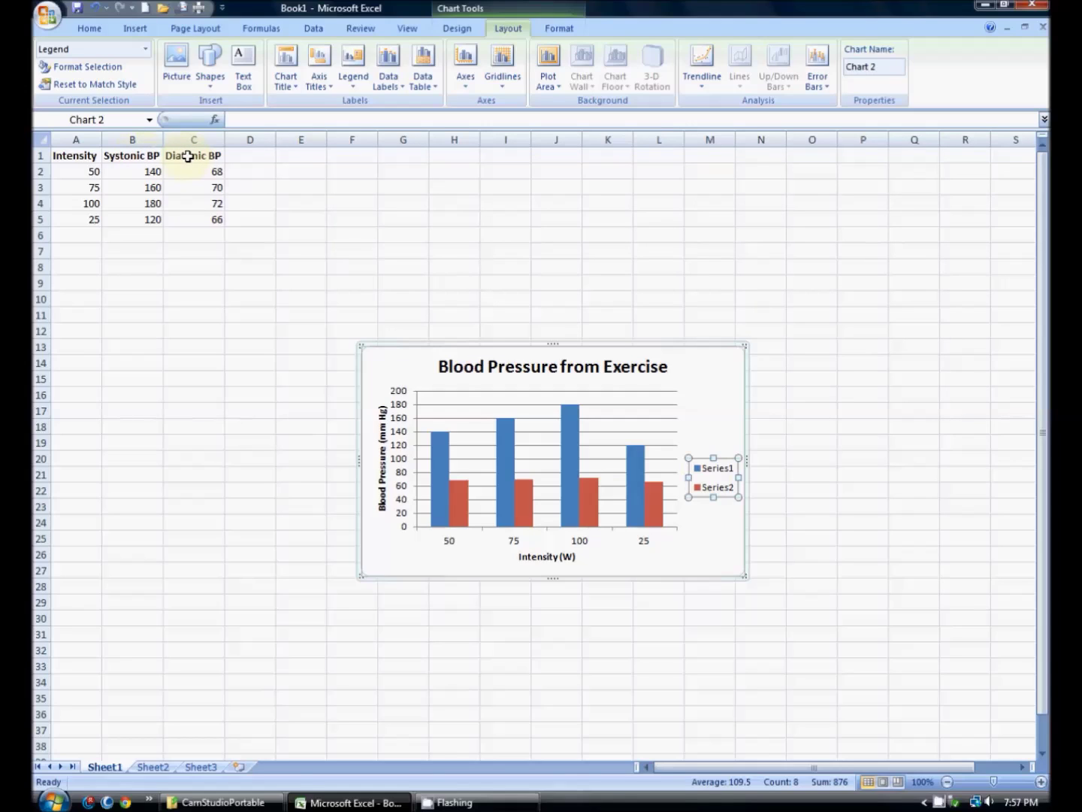
pyautogui.rightClick(718, 480)
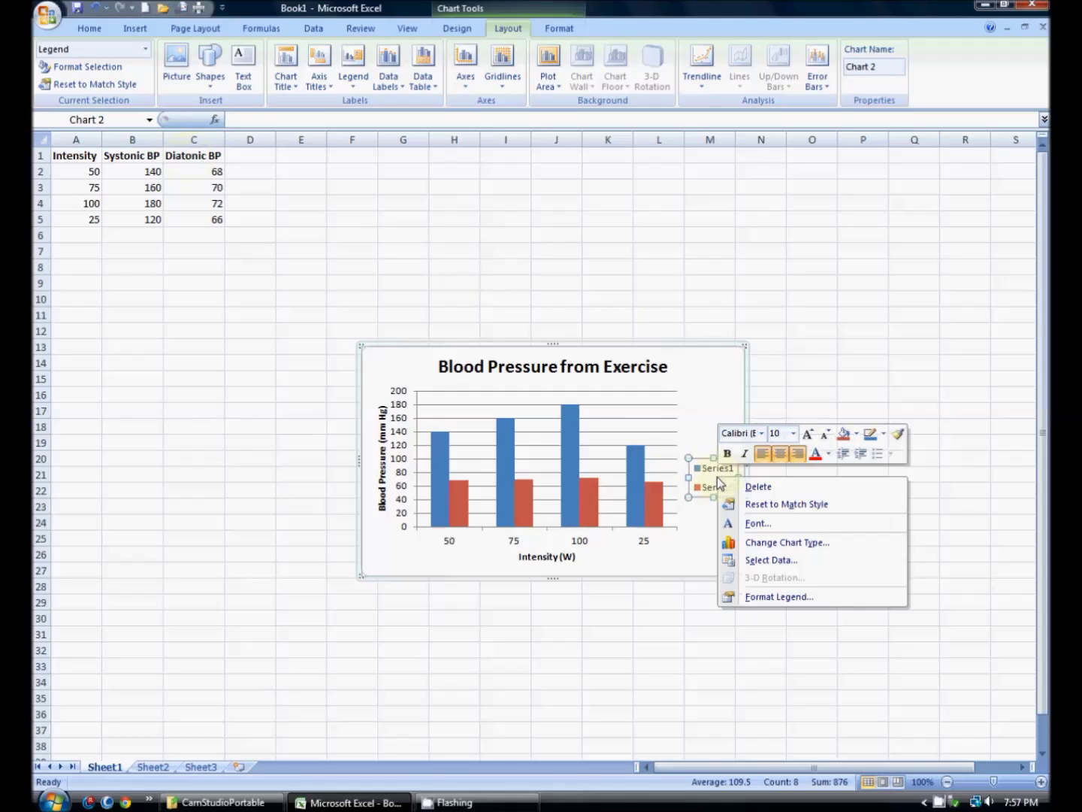
pyautogui.click(767, 561)
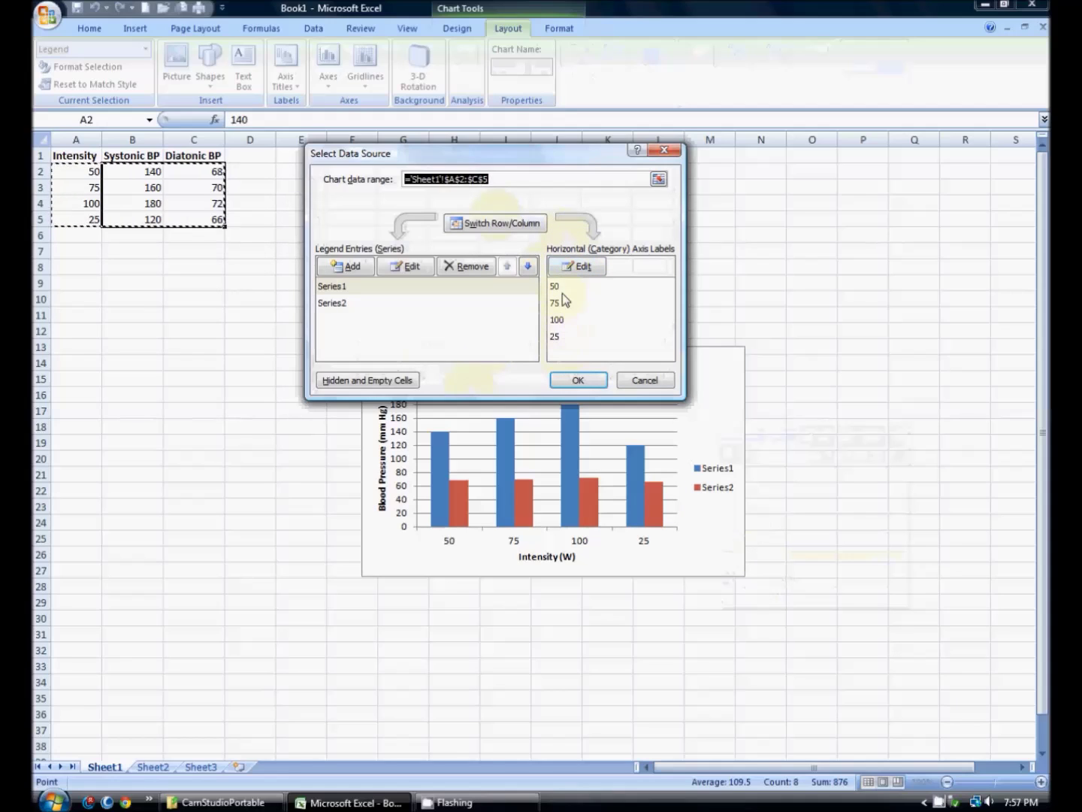
pyautogui.click(331, 289)
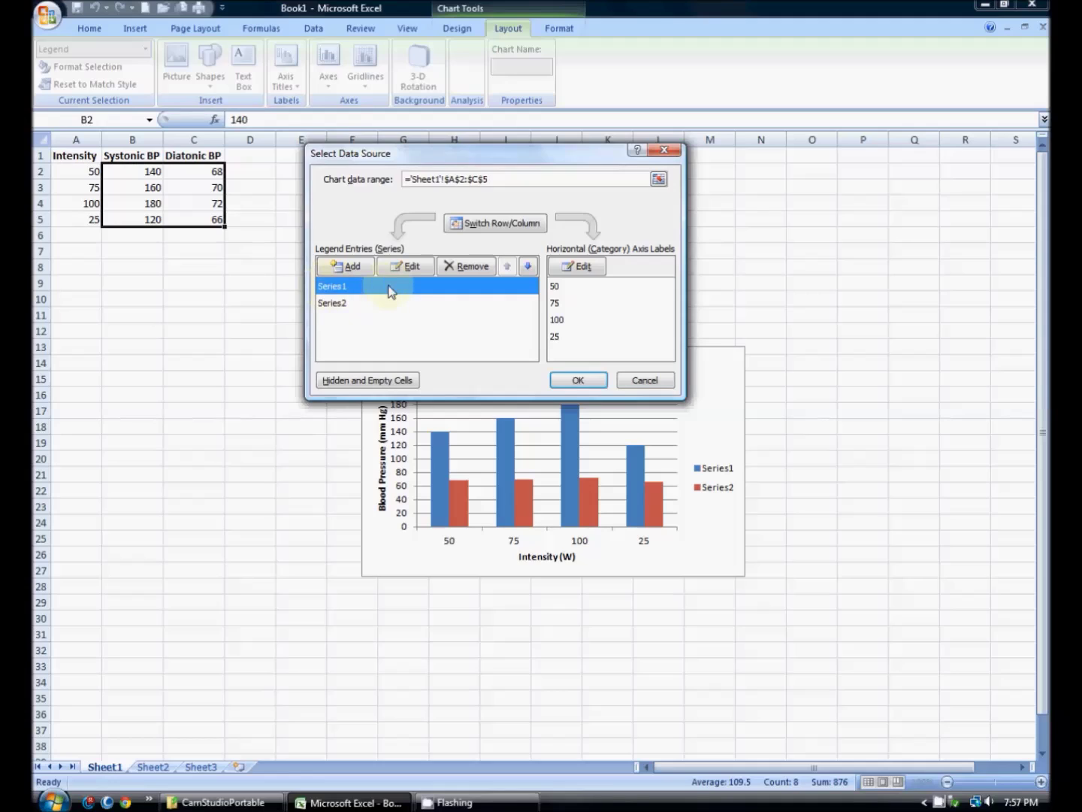
pyautogui.click(406, 269)
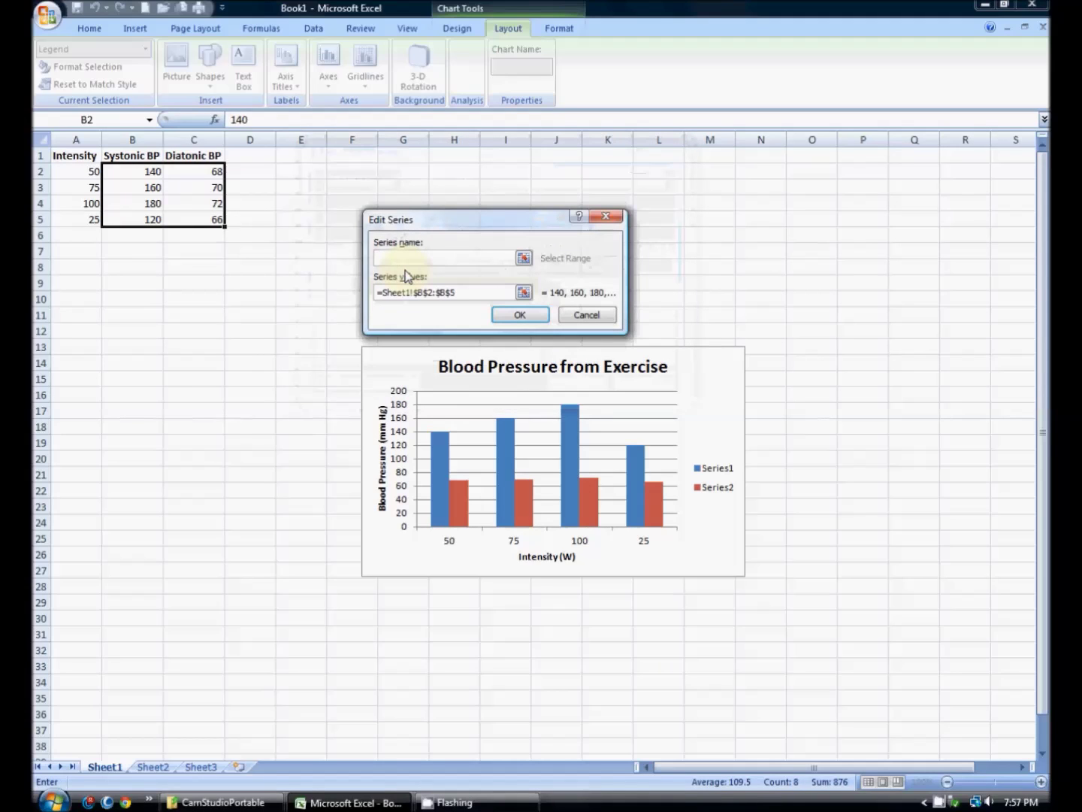
pyautogui.click(419, 255)
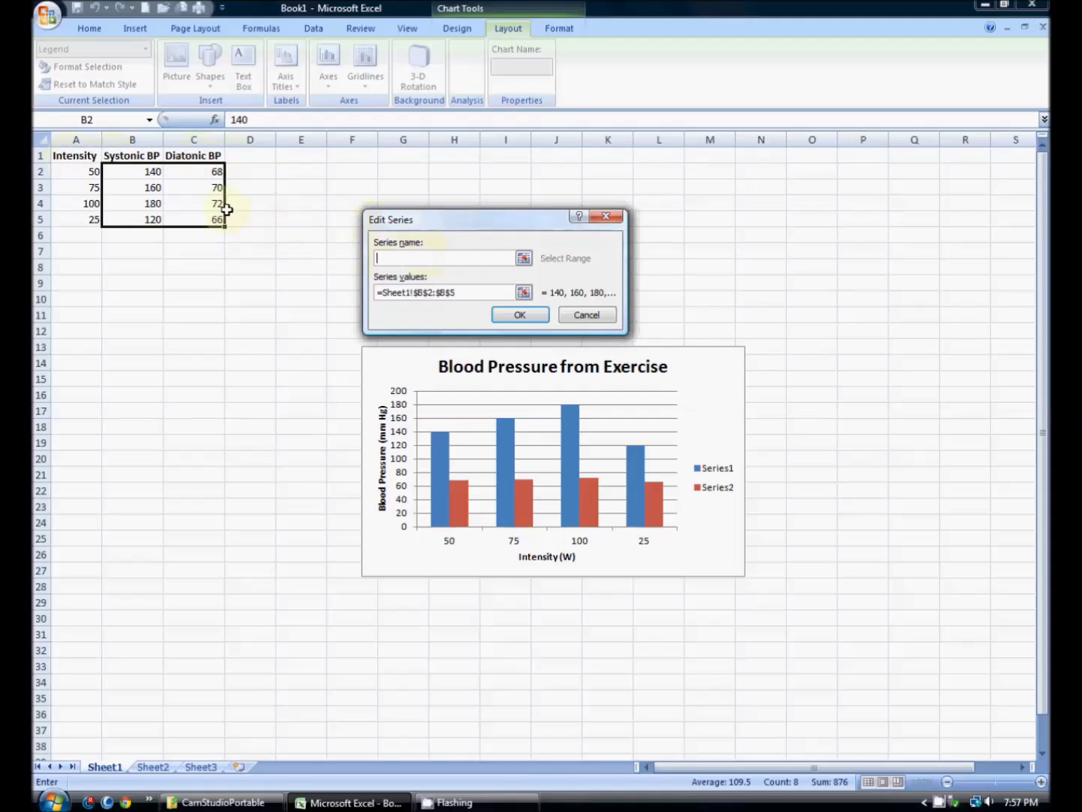
pyautogui.click(133, 157)
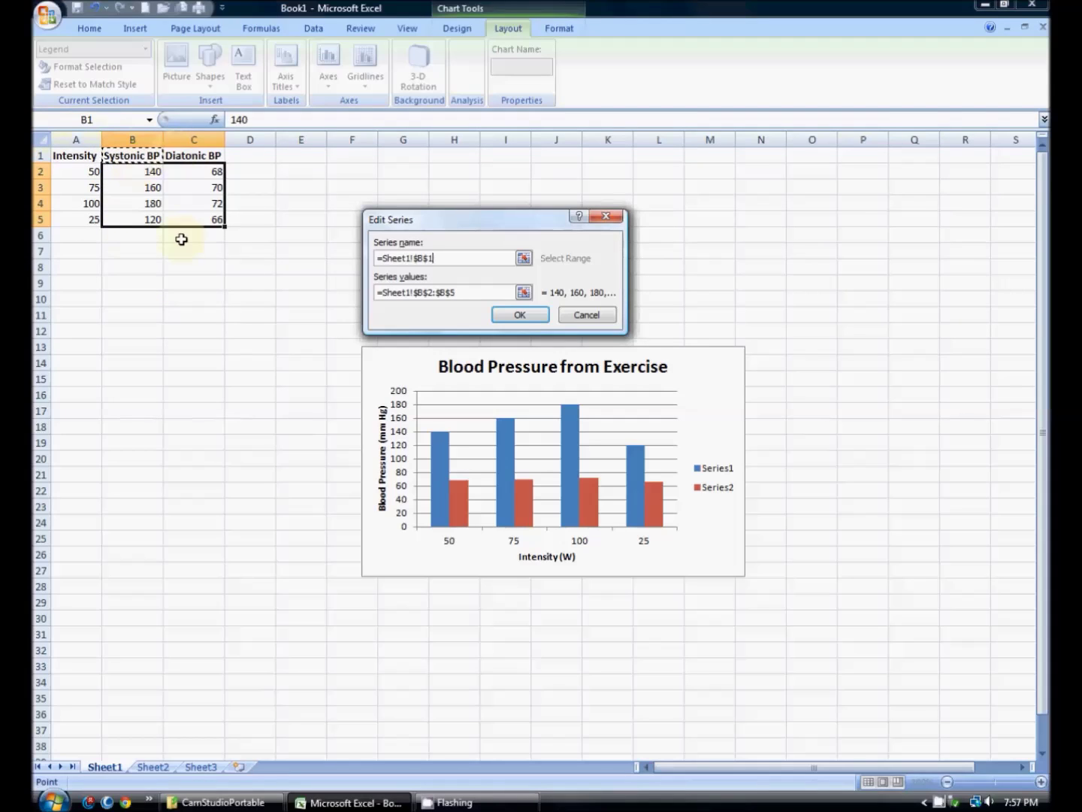
pyautogui.click(511, 318)
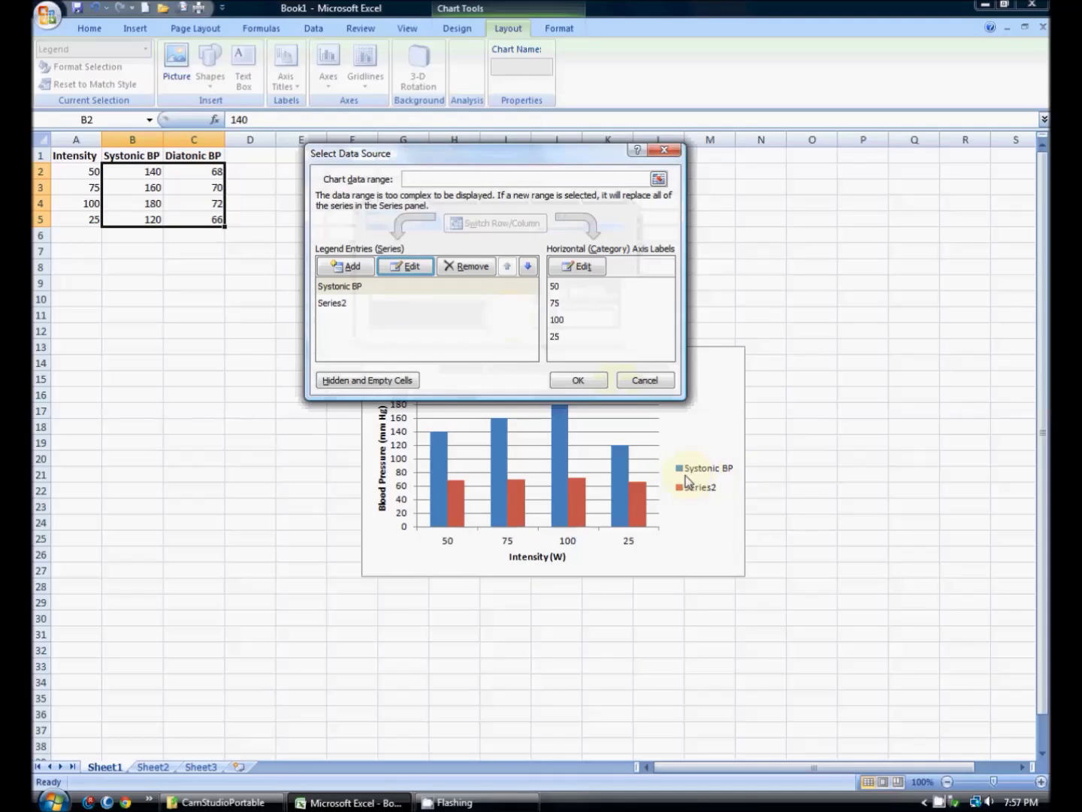
# Step: Name the chart's second data series from the "Diatonic BP" header in cell C1 and apply the data source changes
pyautogui.click(334, 304)
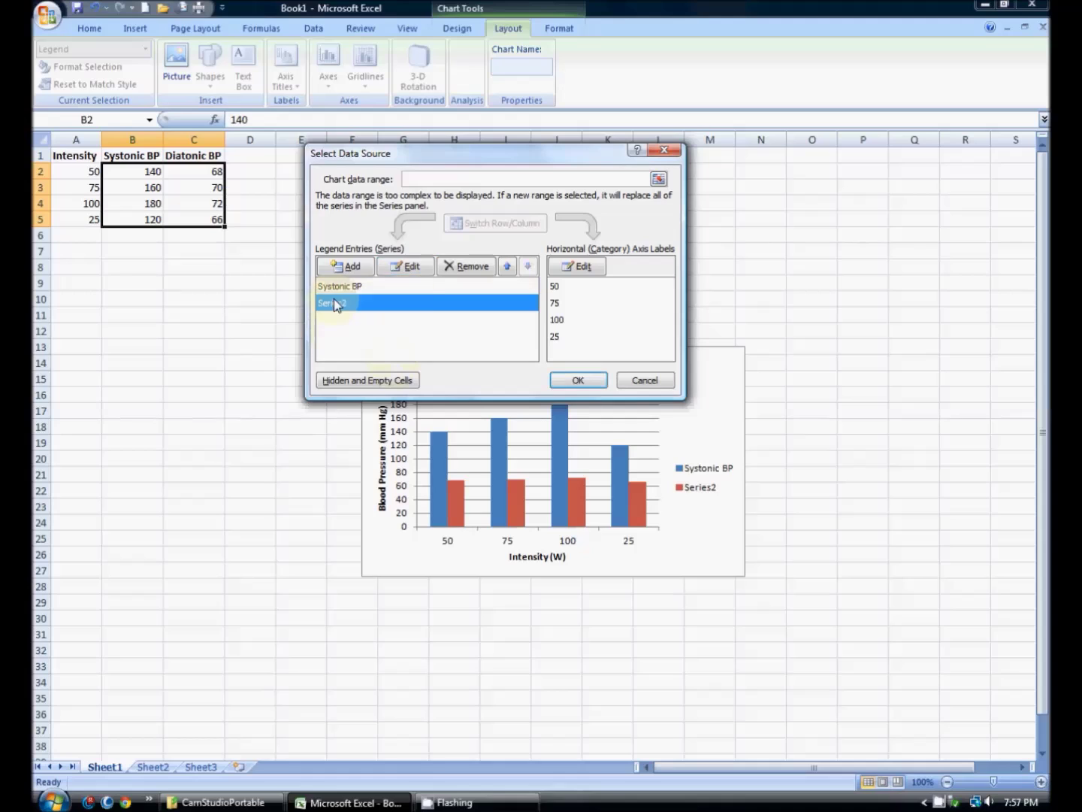
pyautogui.click(410, 267)
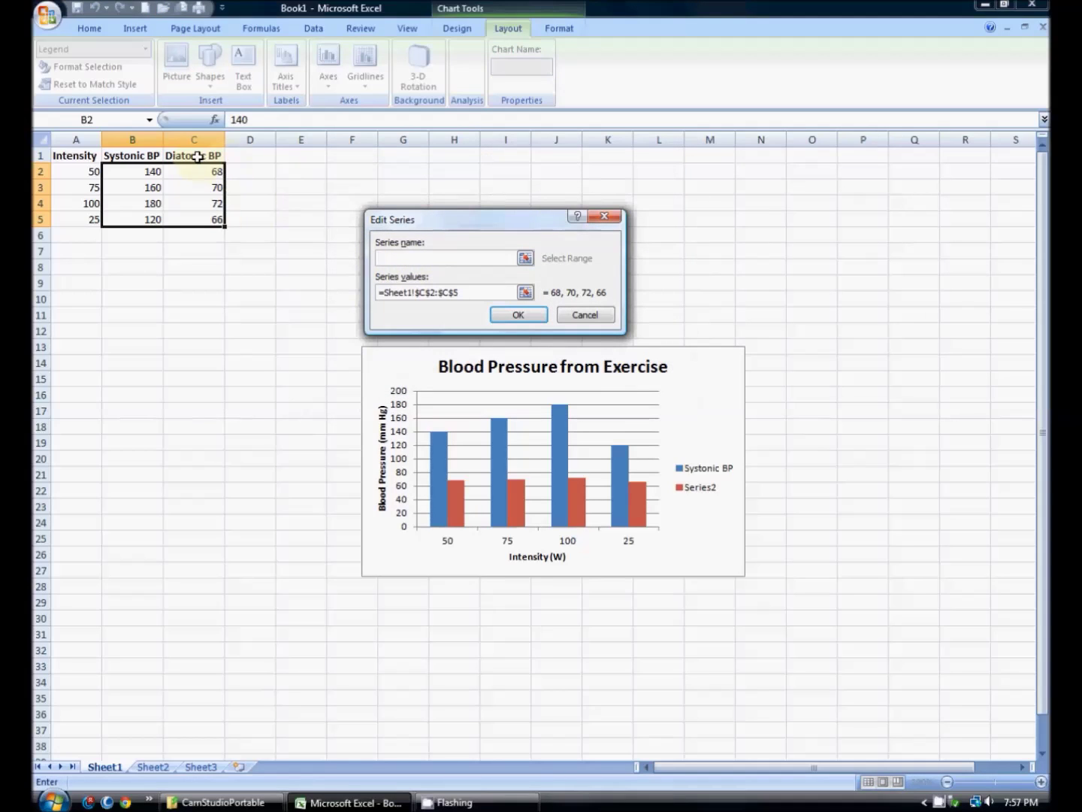
pyautogui.click(197, 156)
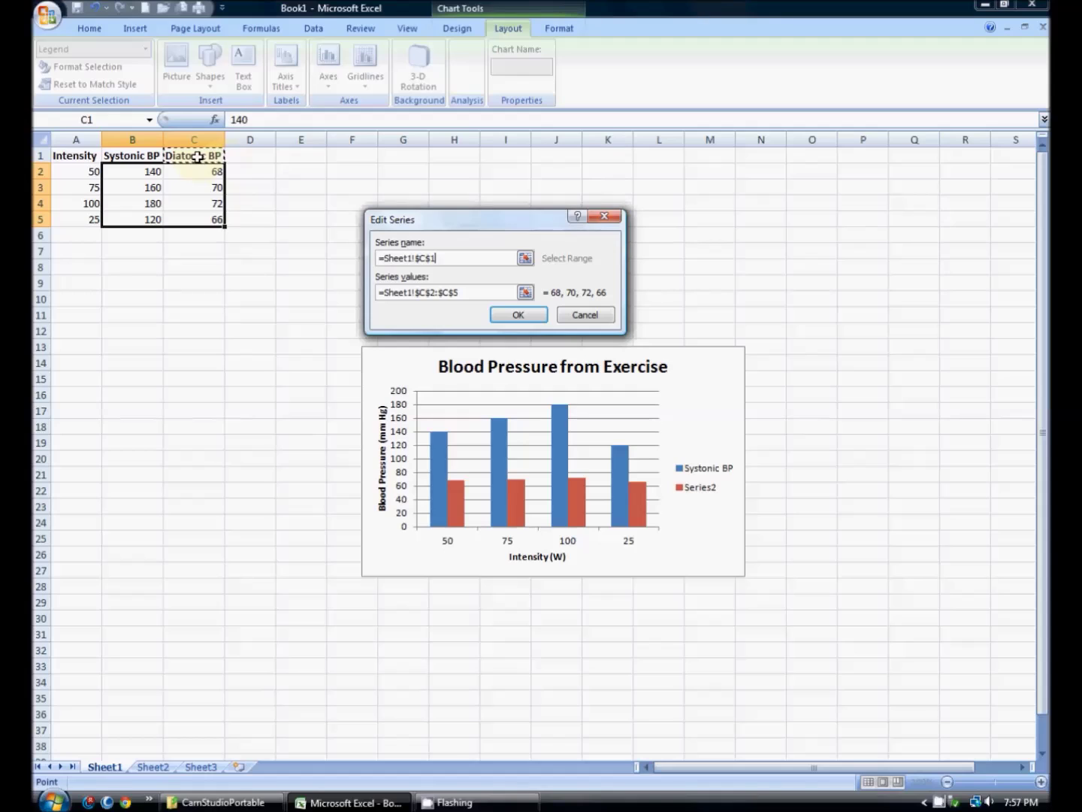
pyautogui.click(508, 317)
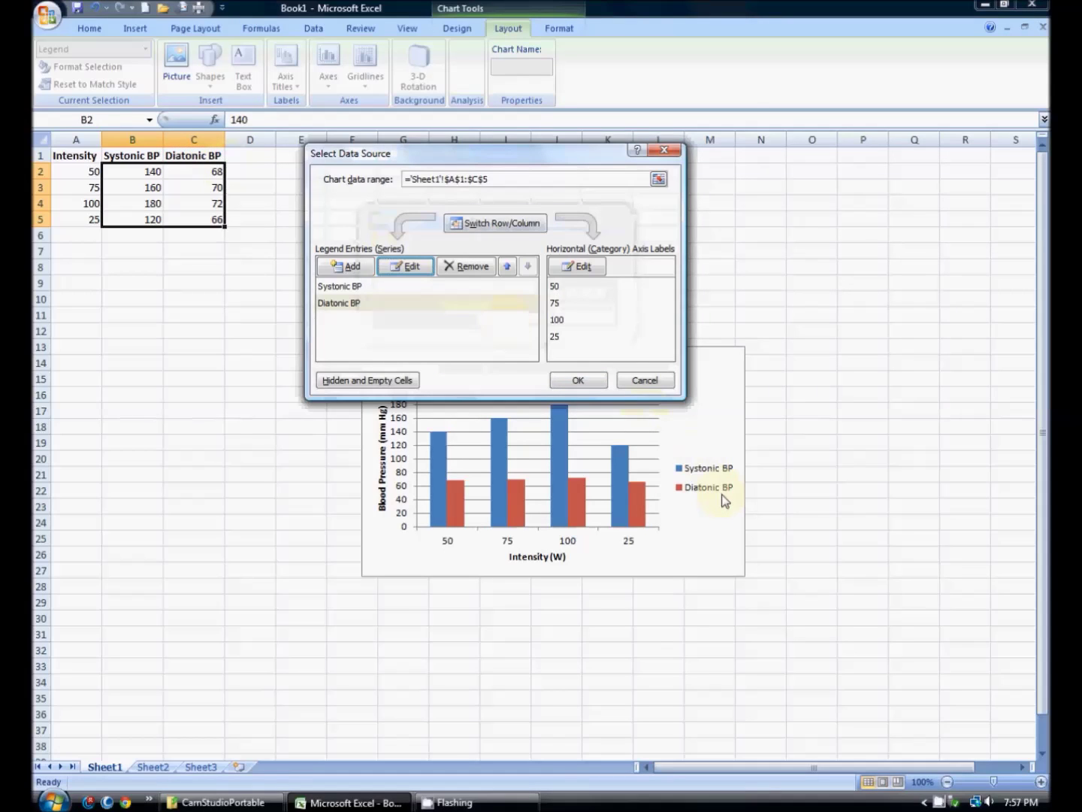
pyautogui.click(575, 381)
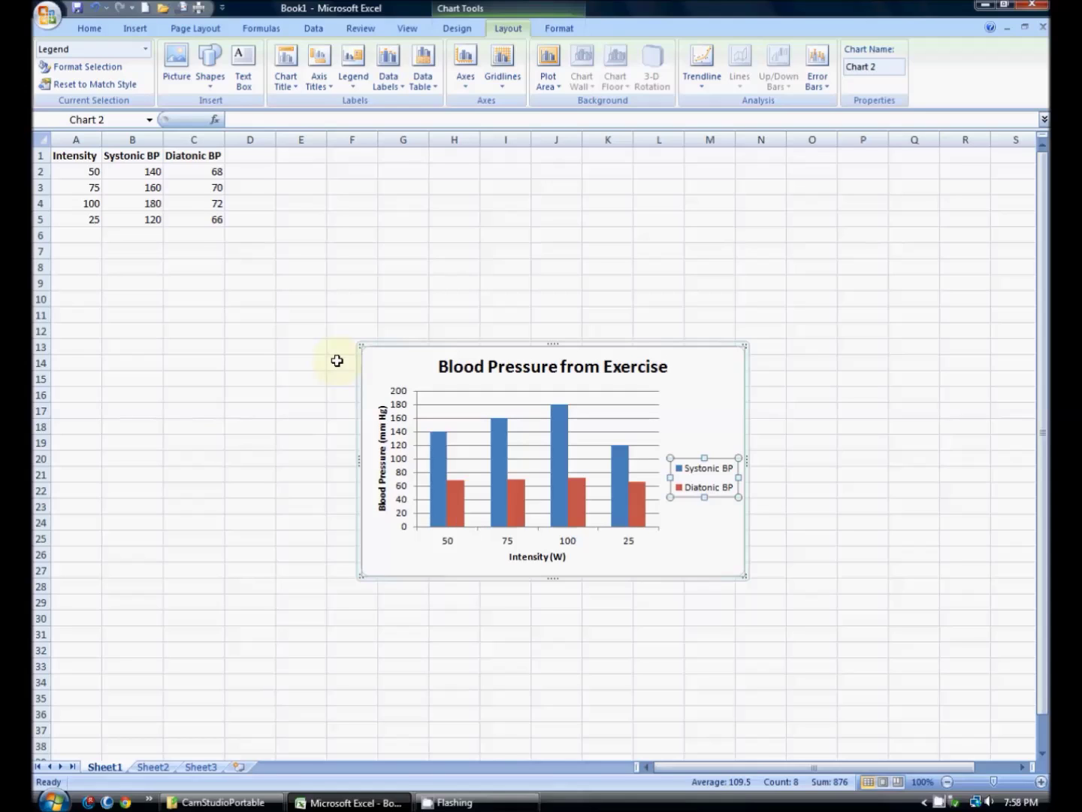
# Step: Try the chart as a 2-D line chart with markers, and as a 2-D clustered bar chart
pyautogui.click(136, 30)
pyautogui.click(324, 73)
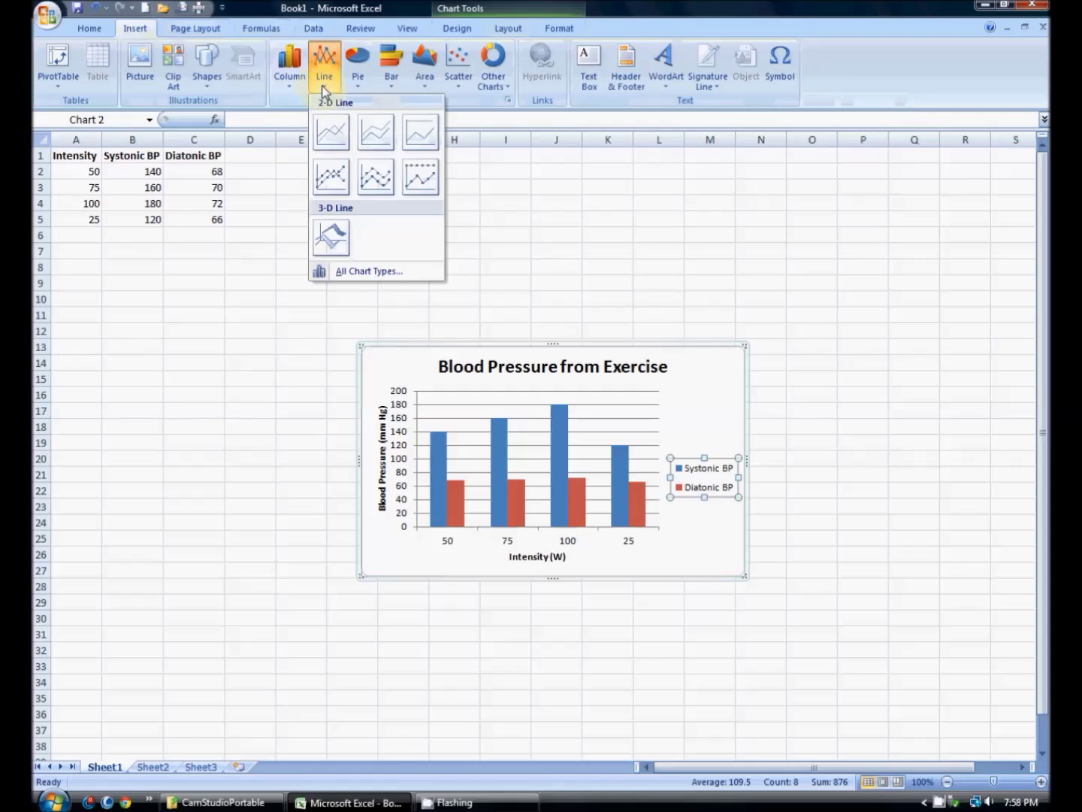
pyautogui.click(329, 183)
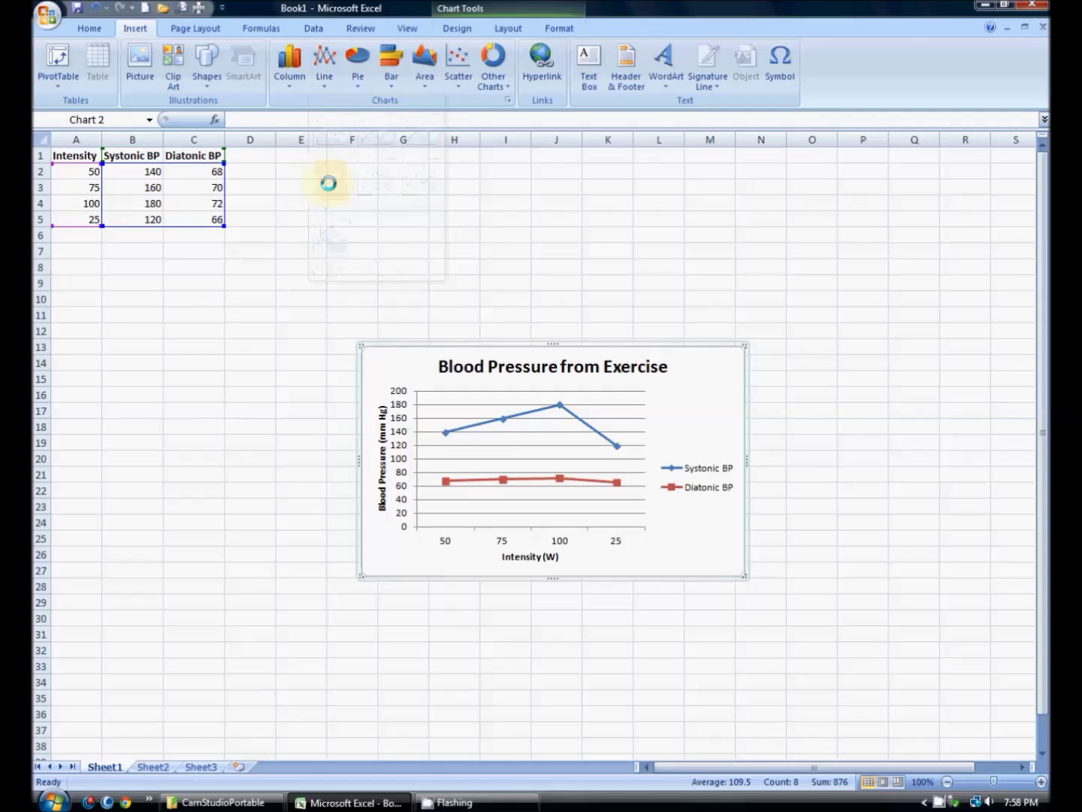
pyautogui.click(389, 71)
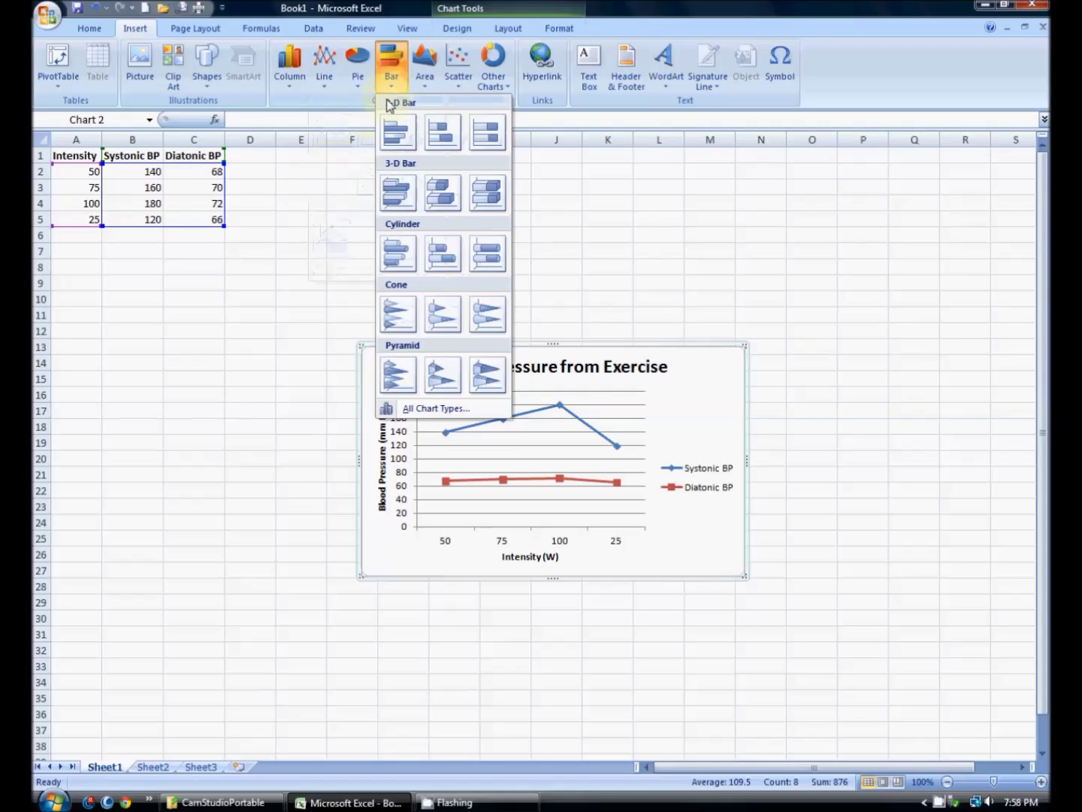
pyautogui.click(390, 135)
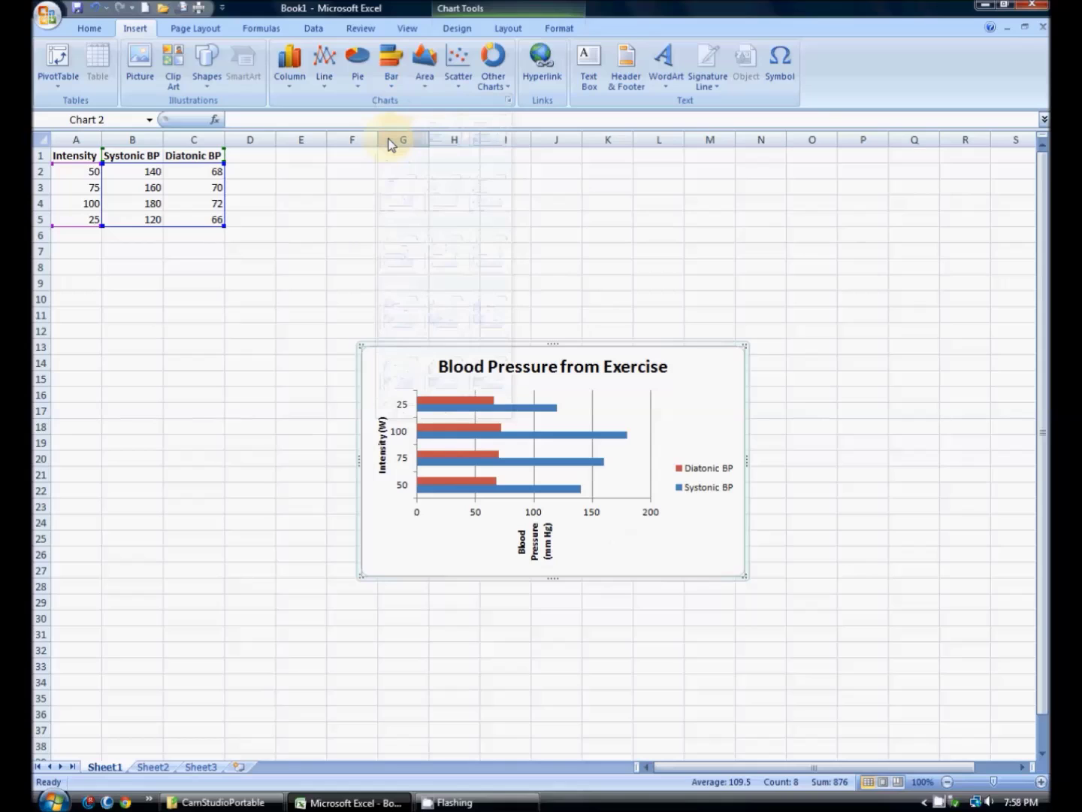
# Step: Try the 3-D clustered column type on the chart, and return it to 2-D clustered column
pyautogui.click(286, 76)
pyautogui.click(287, 200)
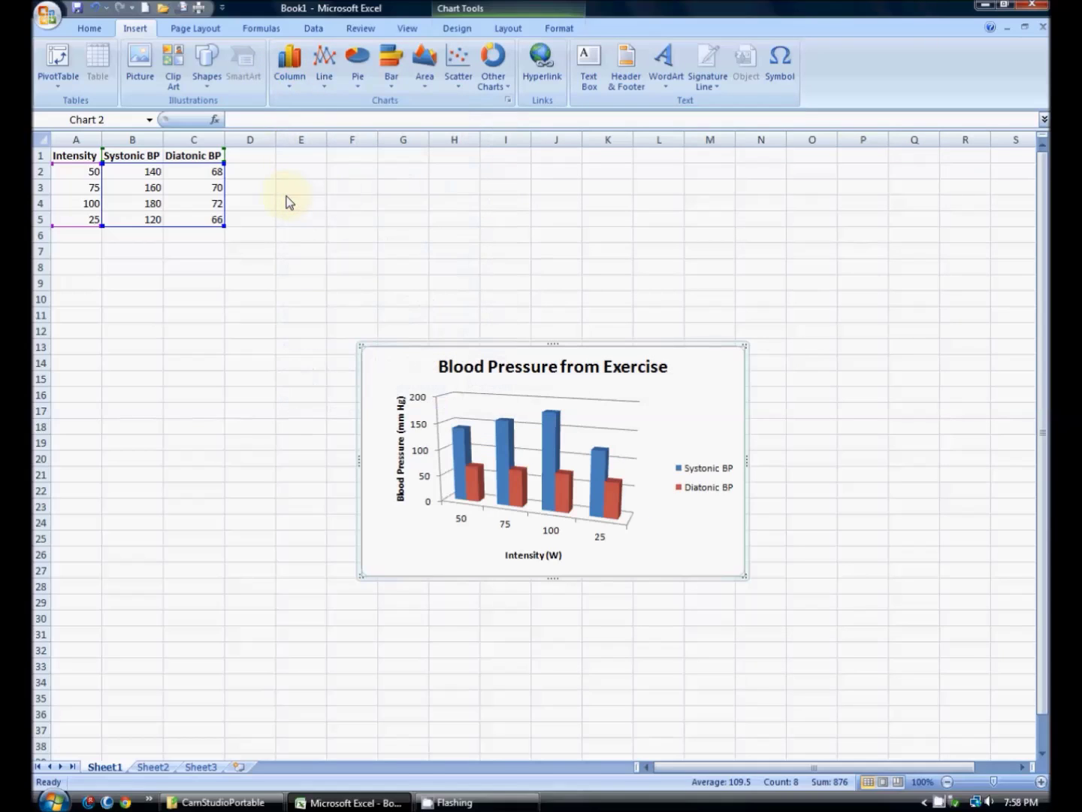
pyautogui.click(298, 87)
pyautogui.click(297, 131)
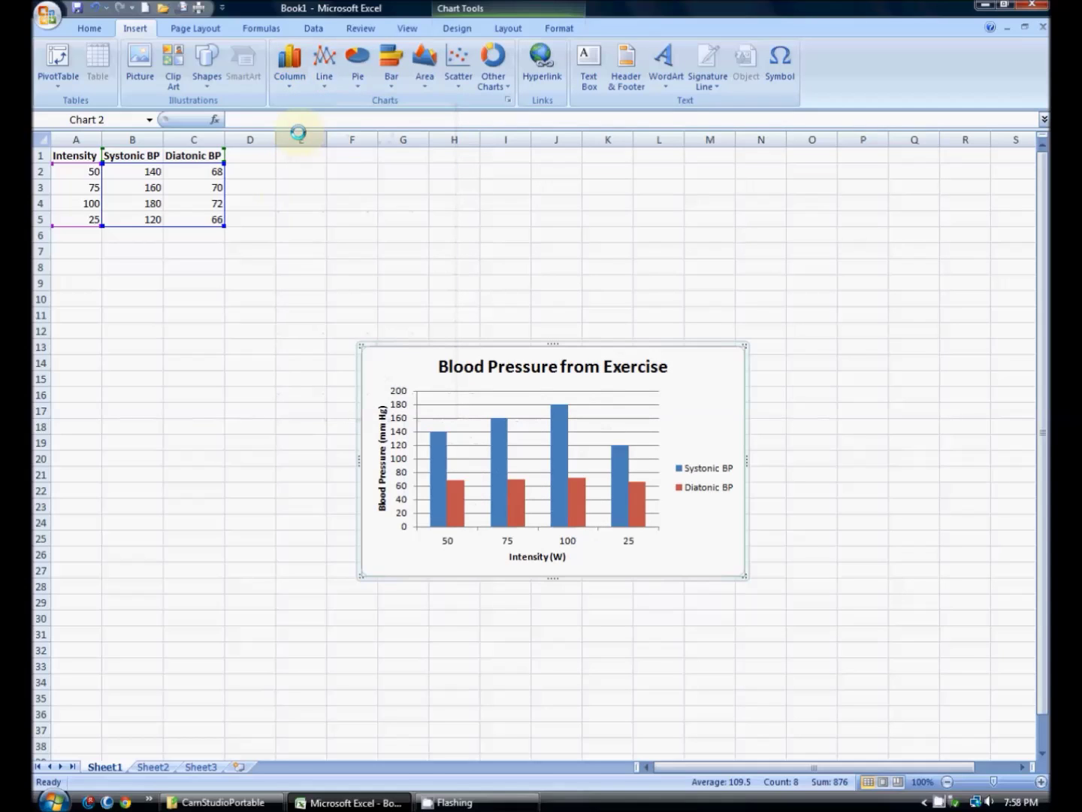